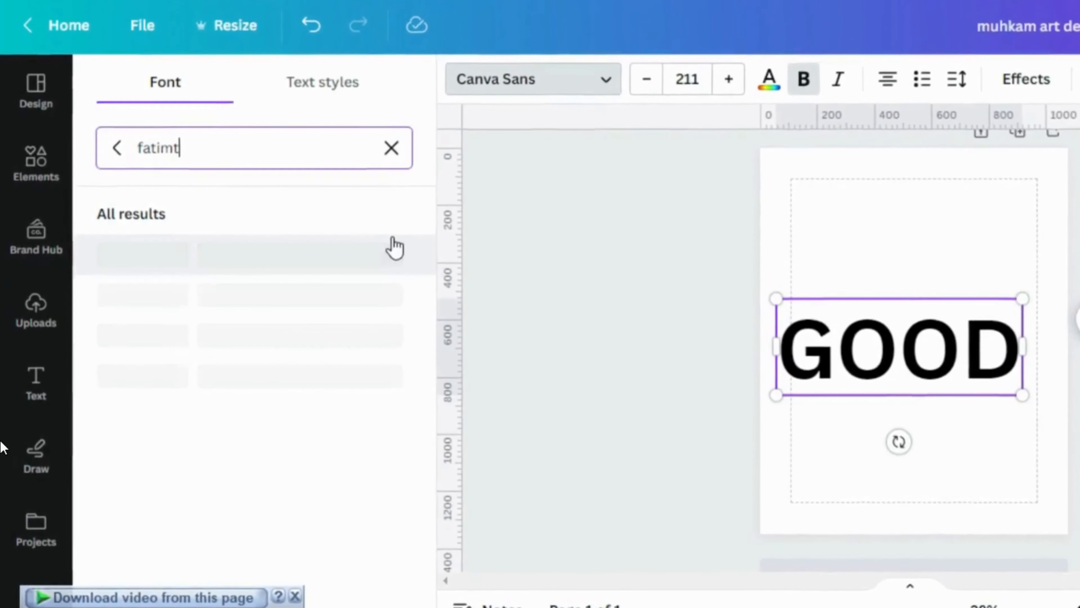
Step: Apply the Fatimi font to the GOOD text and enlarge it to about size 558, filling the page margins
key(BackSpace)
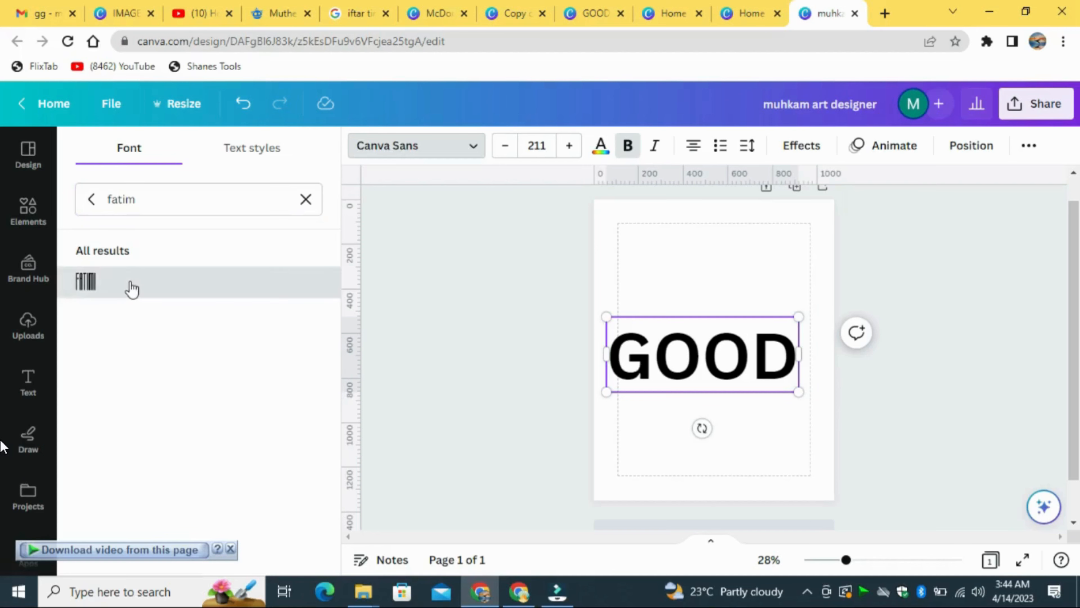
click(132, 290)
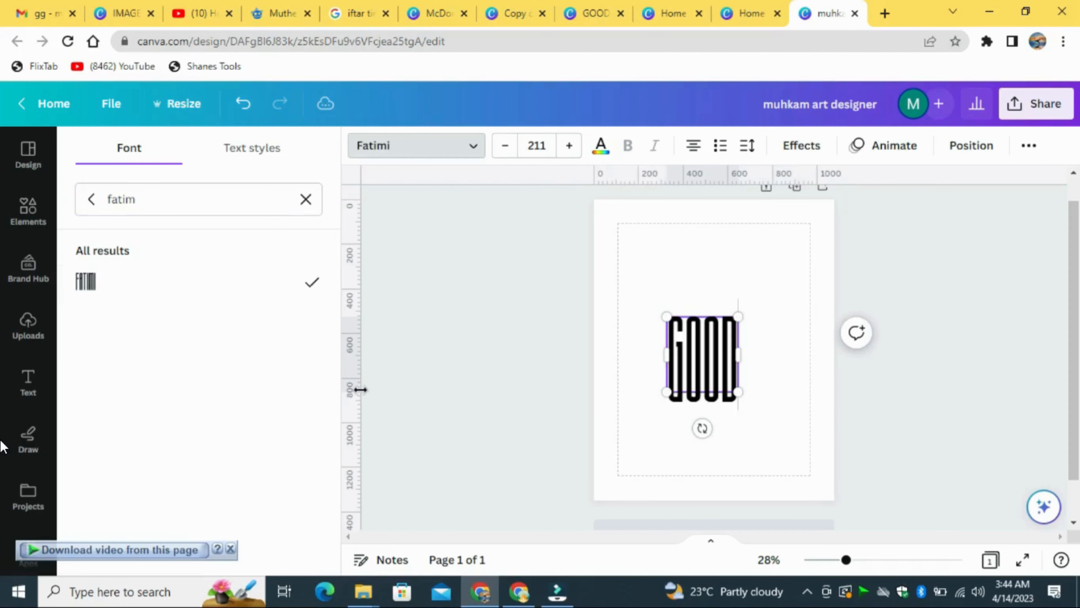
drag(738, 316, 796, 254)
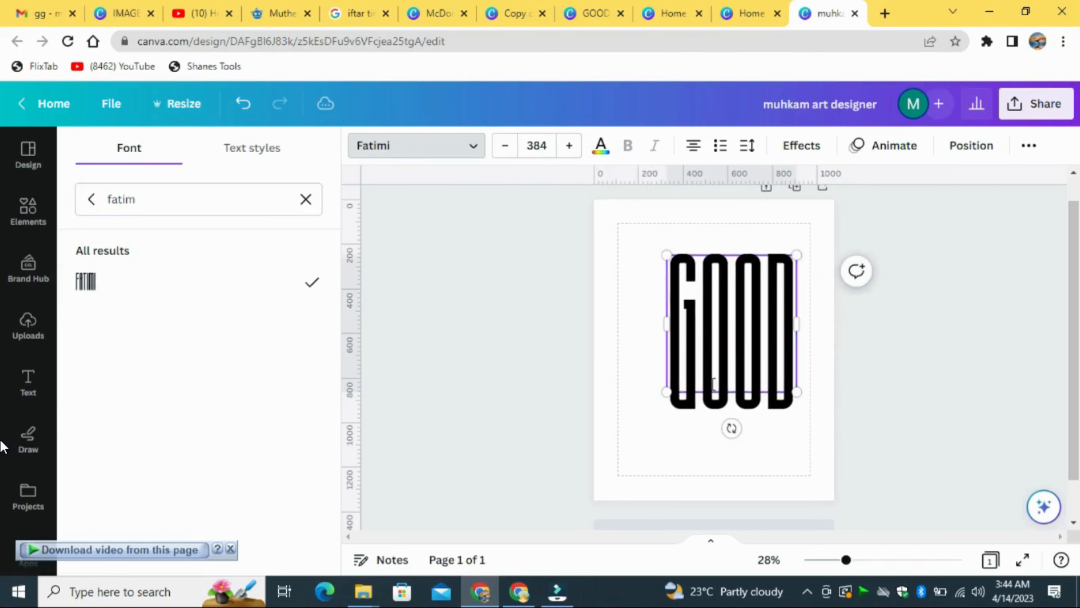
drag(662, 404, 613, 454)
drag(794, 257, 807, 244)
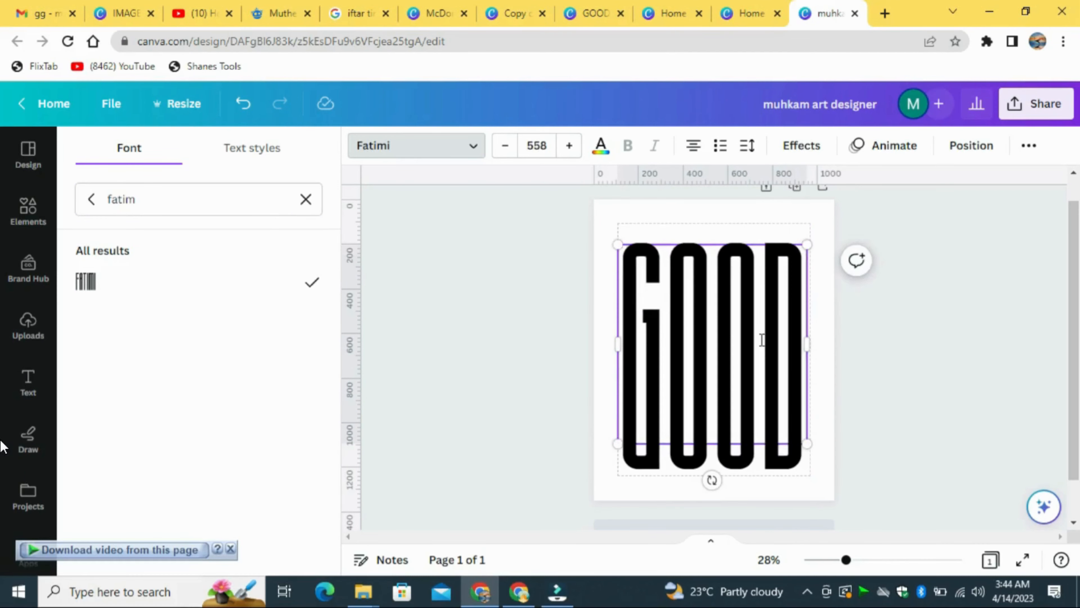
Step: Move the GOOD text up slightly so it sits centred within the page margins
click(818, 310)
click(768, 347)
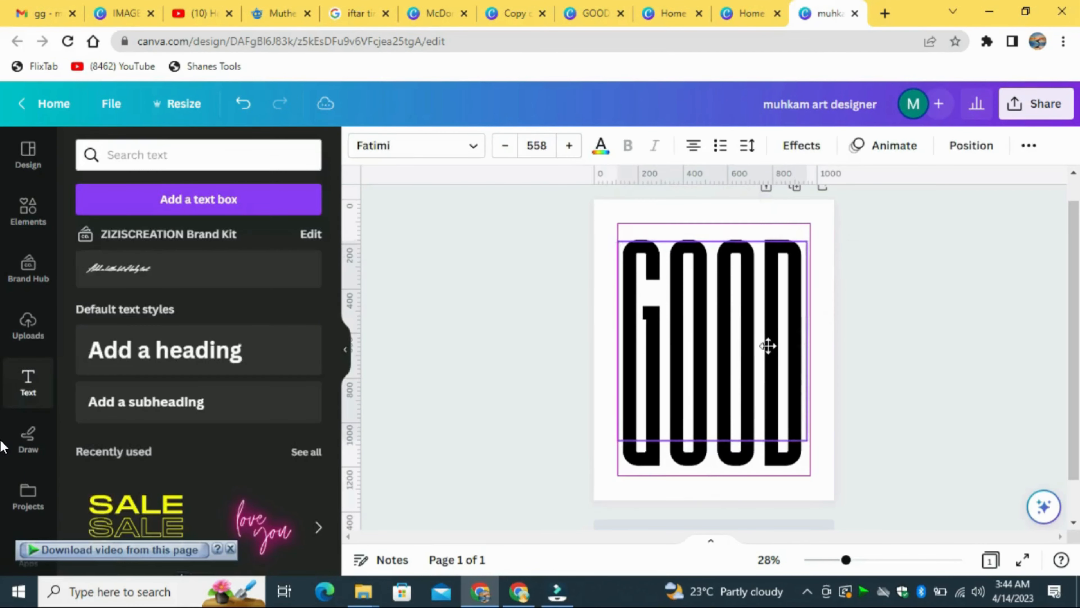
click(772, 342)
Step: Add a square shape to the page and colour it black
click(28, 208)
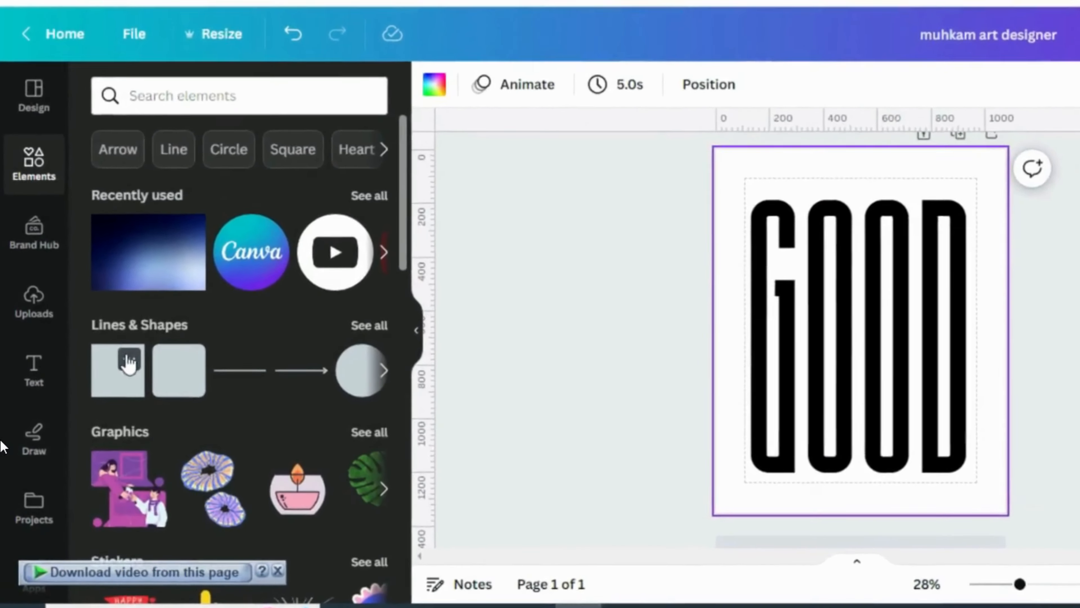
click(119, 365)
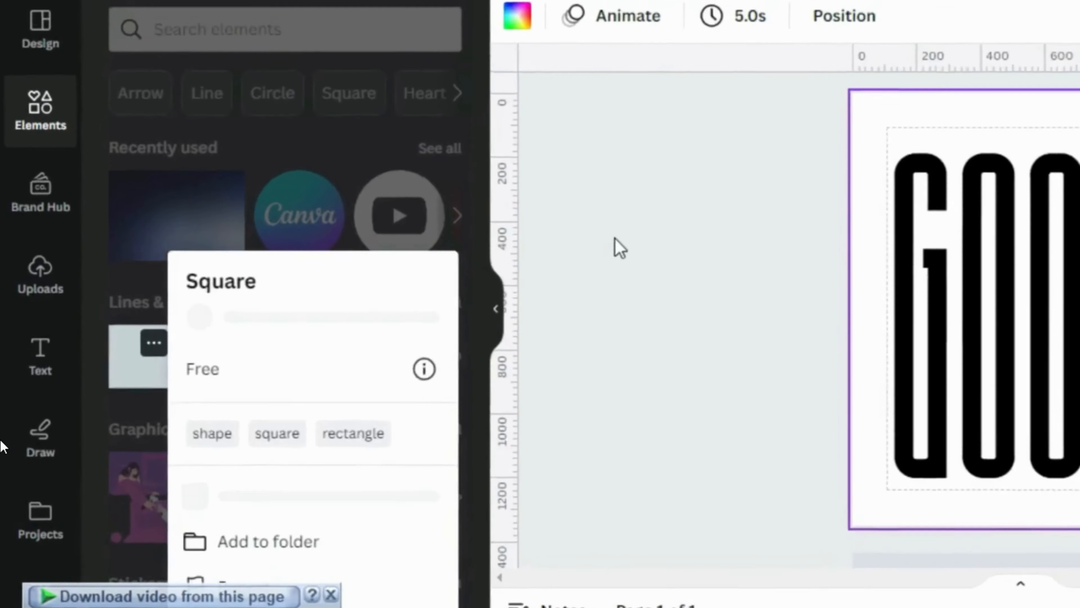
click(463, 312)
click(162, 359)
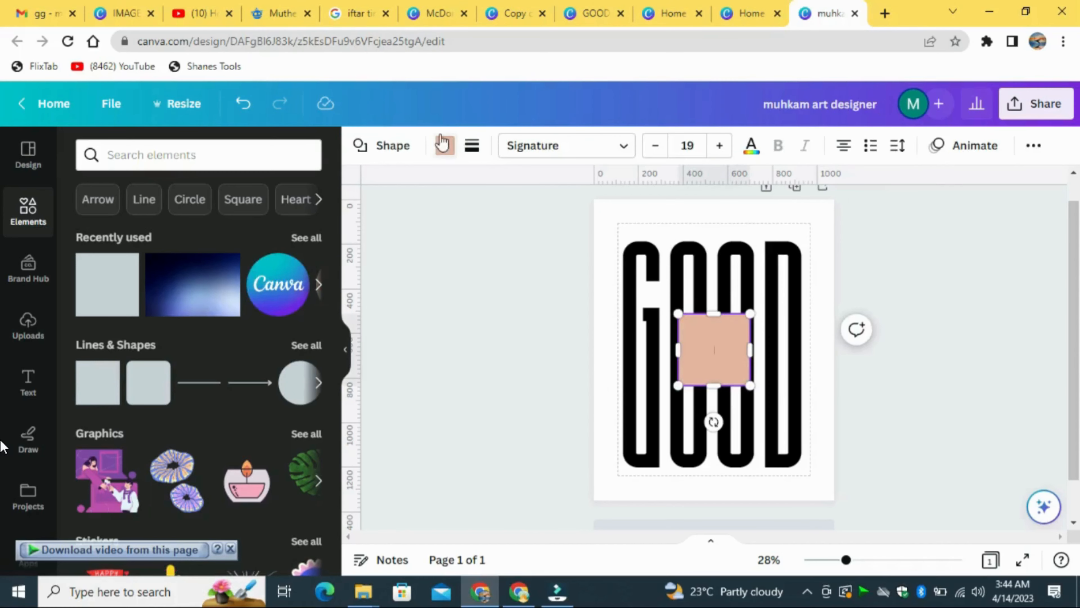
click(445, 146)
click(134, 241)
Step: Reshape the black square into a flat bar about 800 wide and 62 high across the base of the GOOD letters
drag(714, 314, 713, 363)
drag(728, 422, 674, 513)
drag(863, 560, 858, 560)
scroll(721, 473, down, 3)
drag(689, 452, 831, 453)
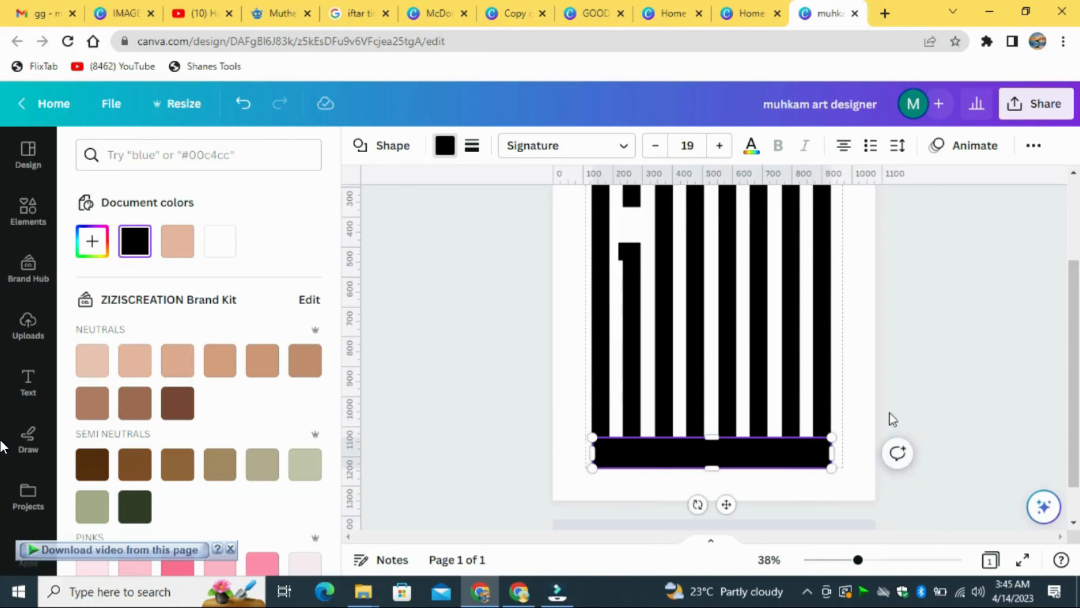
click(725, 453)
drag(712, 467, 723, 455)
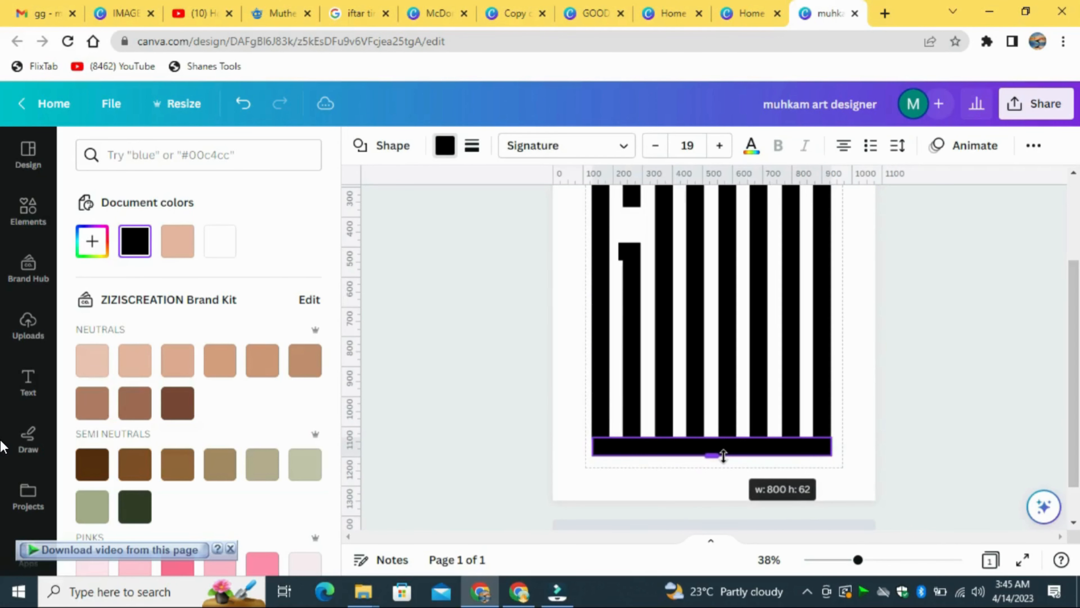
click(858, 371)
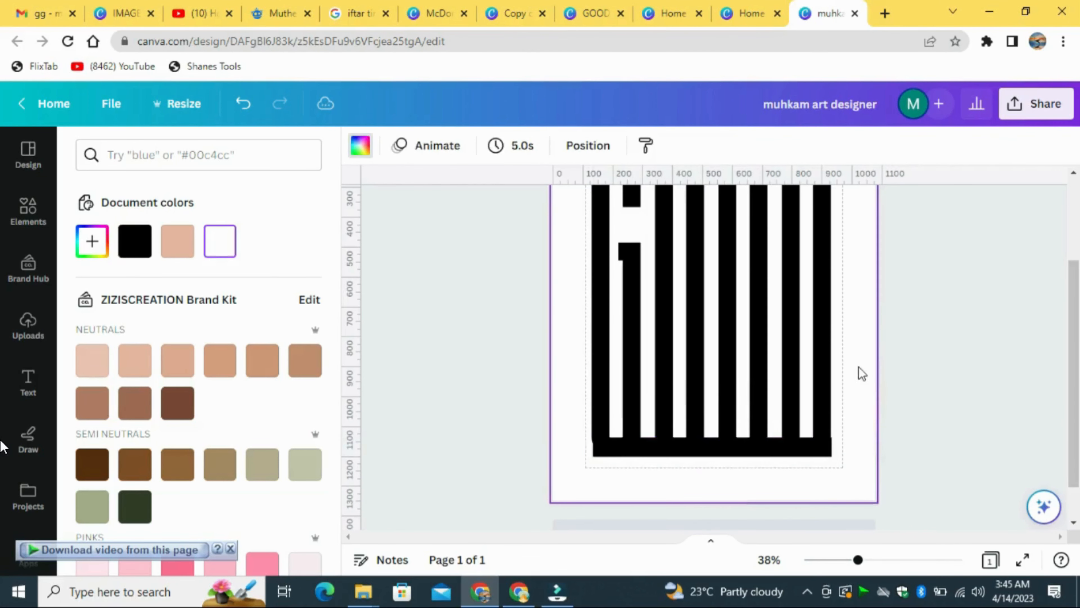
Step: Fine-tune the black bar's top, left and right edges to line up with the outer strokes of the lettering
click(784, 449)
drag(860, 566, 868, 560)
mouse_move(711, 460)
mouse_down()
mouse_move(714, 449)
mouse_move(712, 459)
mouse_up()
drag(557, 471, 560, 475)
click(914, 404)
click(695, 487)
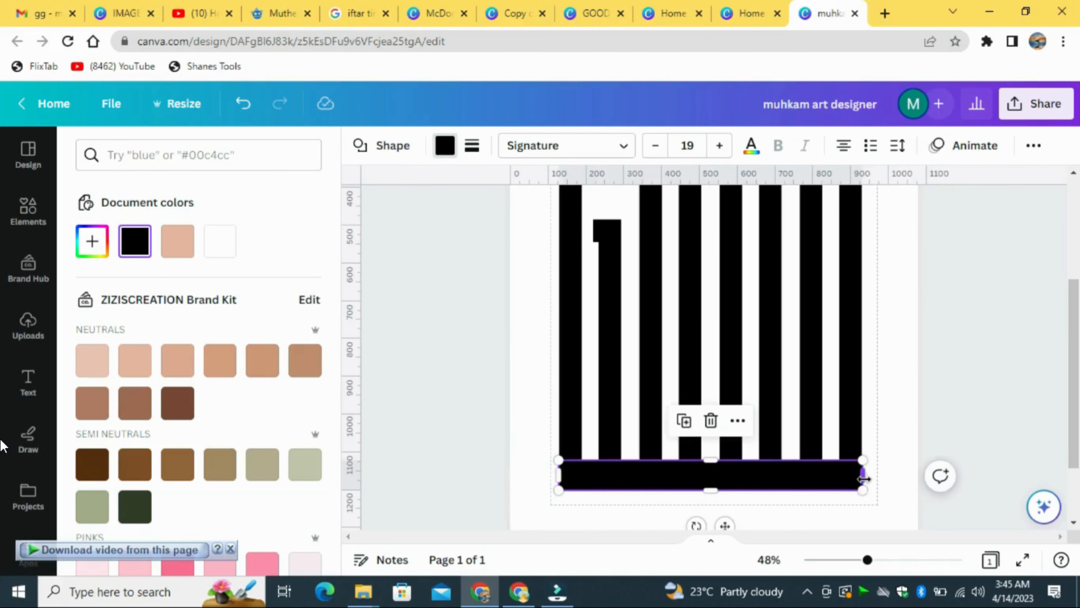
drag(863, 475, 864, 476)
click(887, 405)
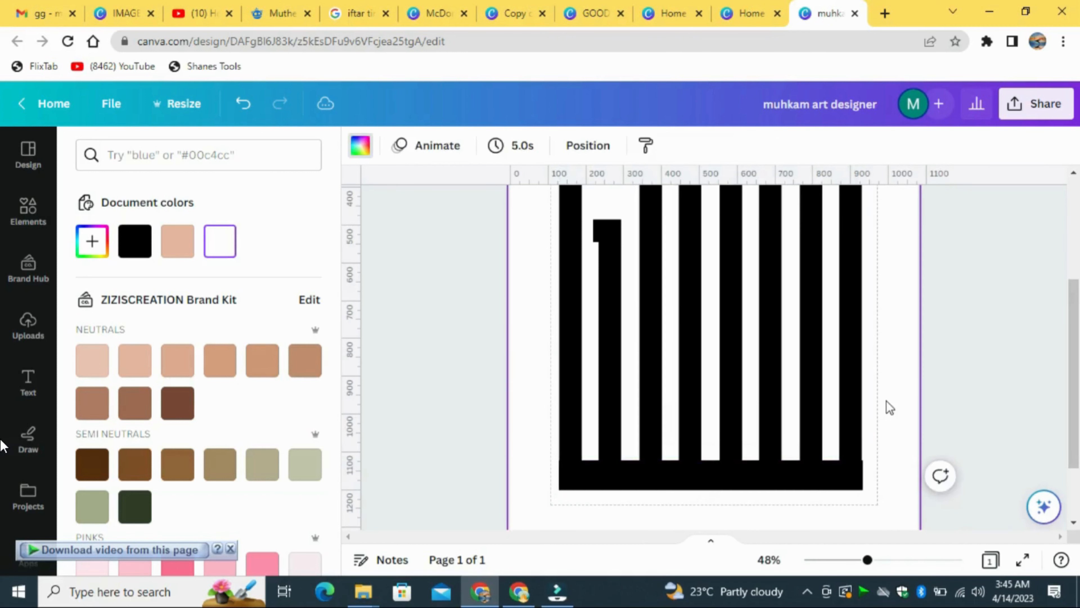
Step: Trim the black bar's right edge flush with the outer stroke of the D and inspect the alignment close up
click(1027, 354)
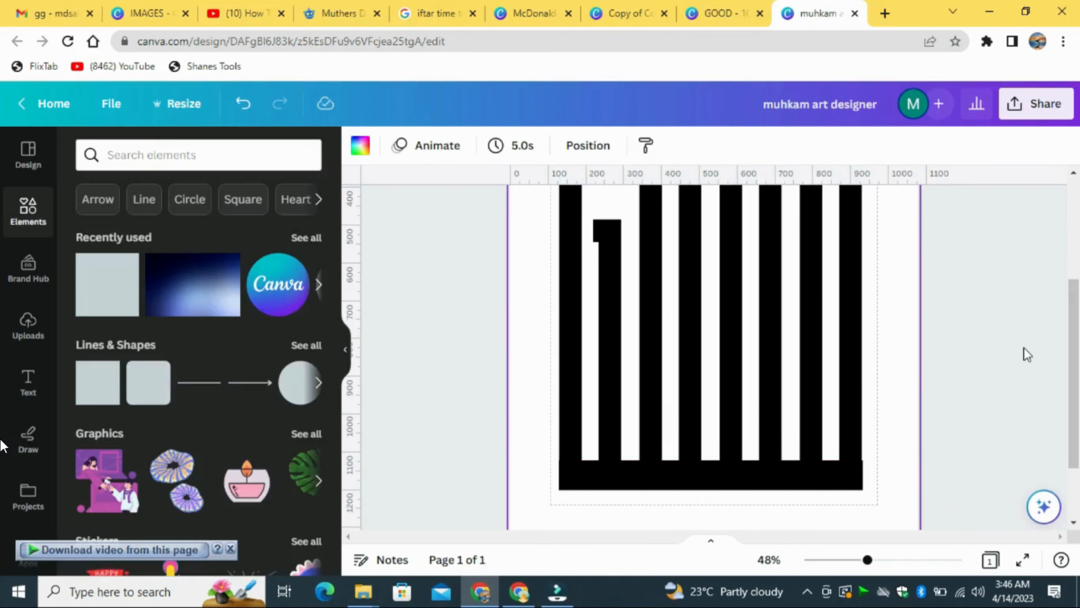
click(851, 478)
mouse_move(862, 475)
mouse_down()
mouse_move(849, 476)
mouse_move(862, 476)
mouse_up()
click(895, 429)
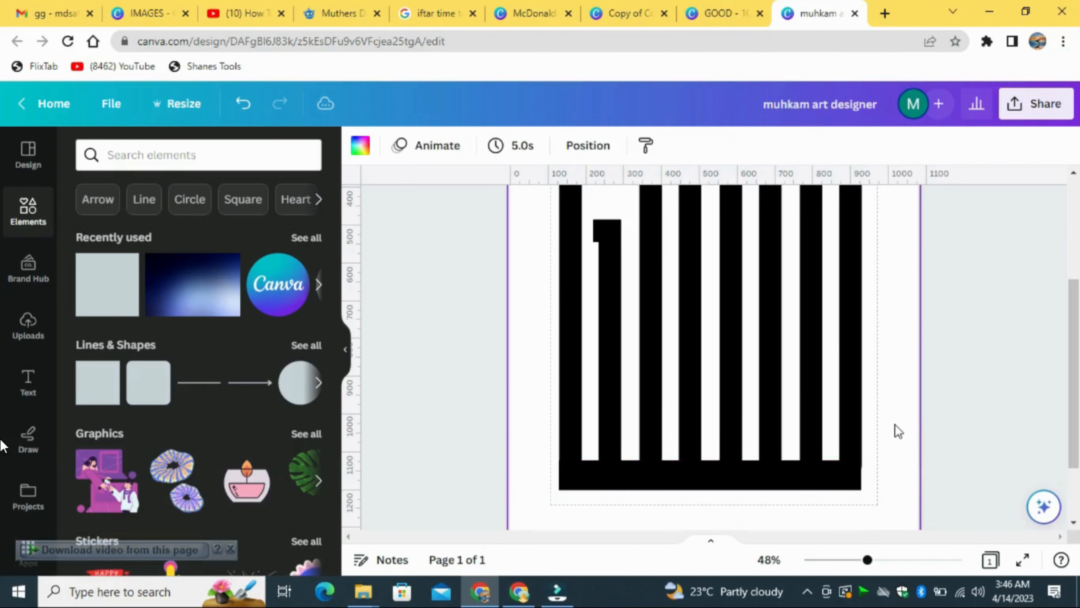
click(842, 484)
drag(867, 560, 881, 560)
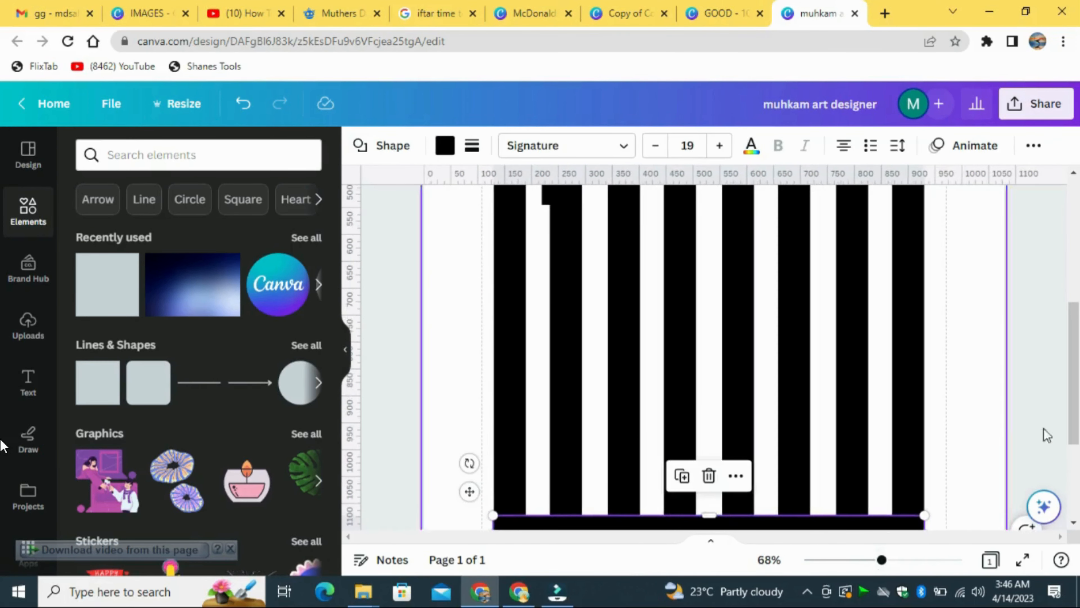
scroll(1021, 425, down, 2)
click(969, 411)
click(914, 451)
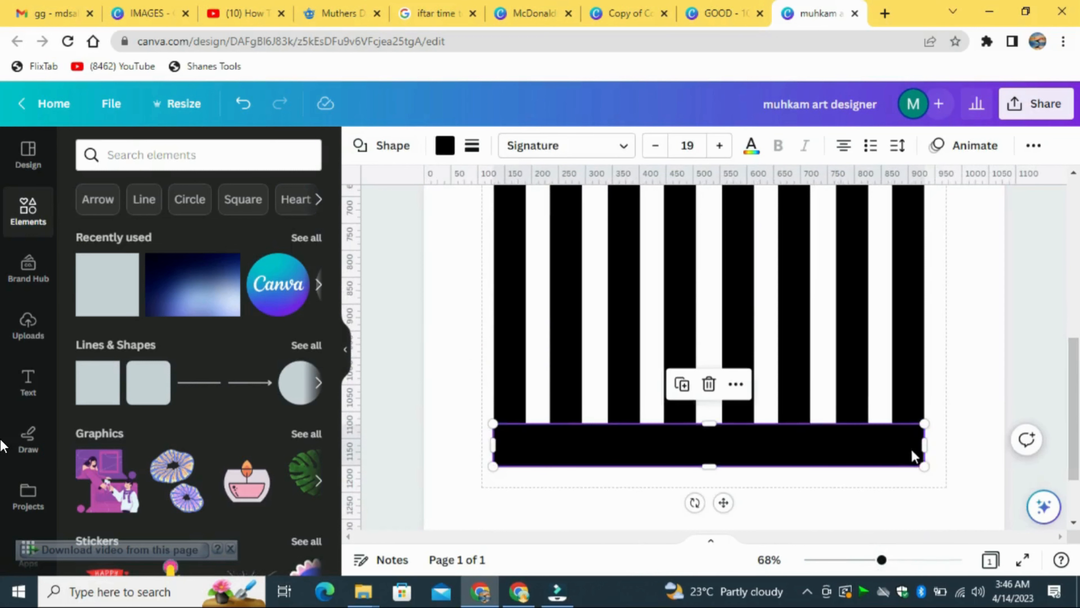
click(976, 374)
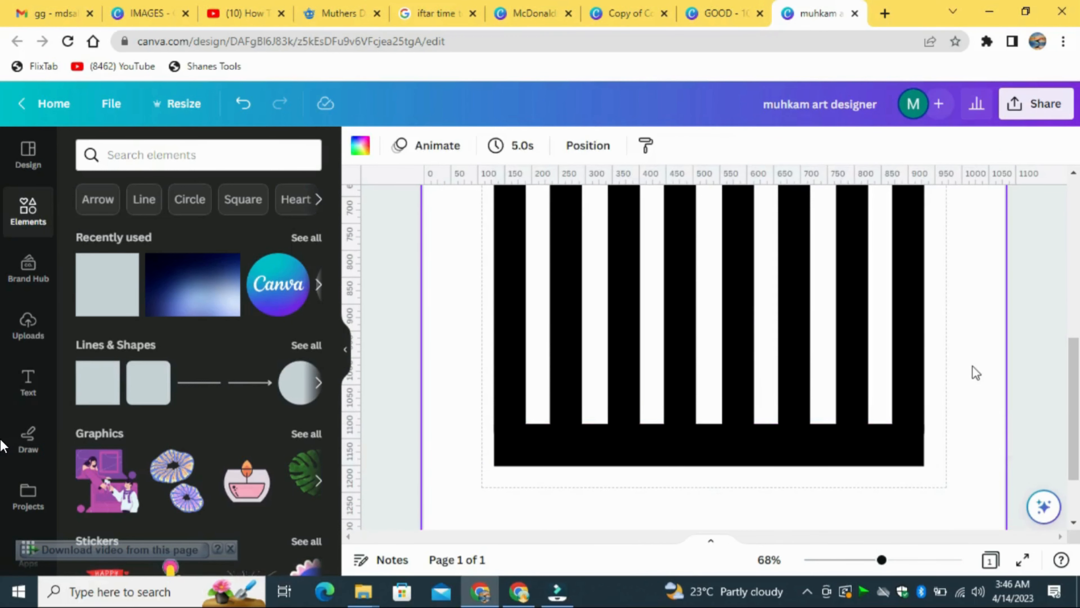
Step: Add a pill shape from the Lines & Shapes collection and rotate it upright
drag(881, 560, 870, 560)
scroll(1077, 333, up, 2)
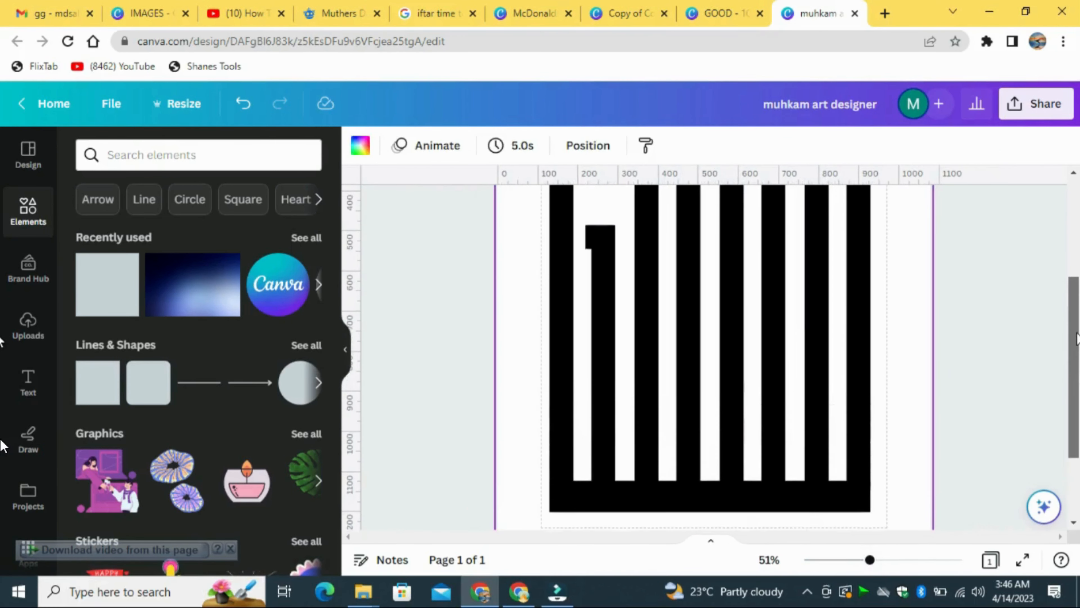
drag(1077, 333, 1077, 317)
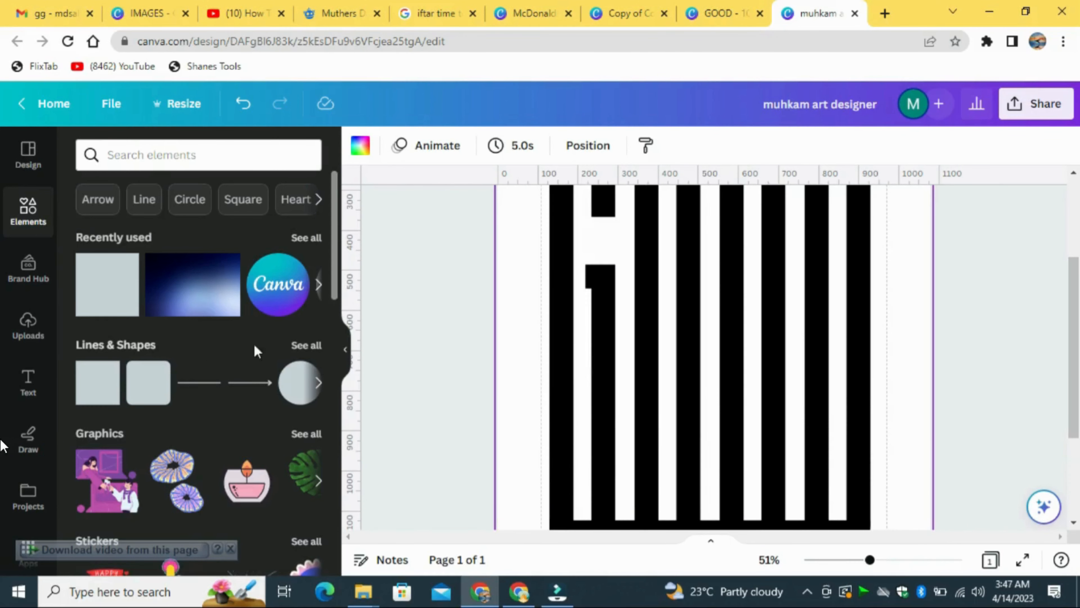
click(306, 345)
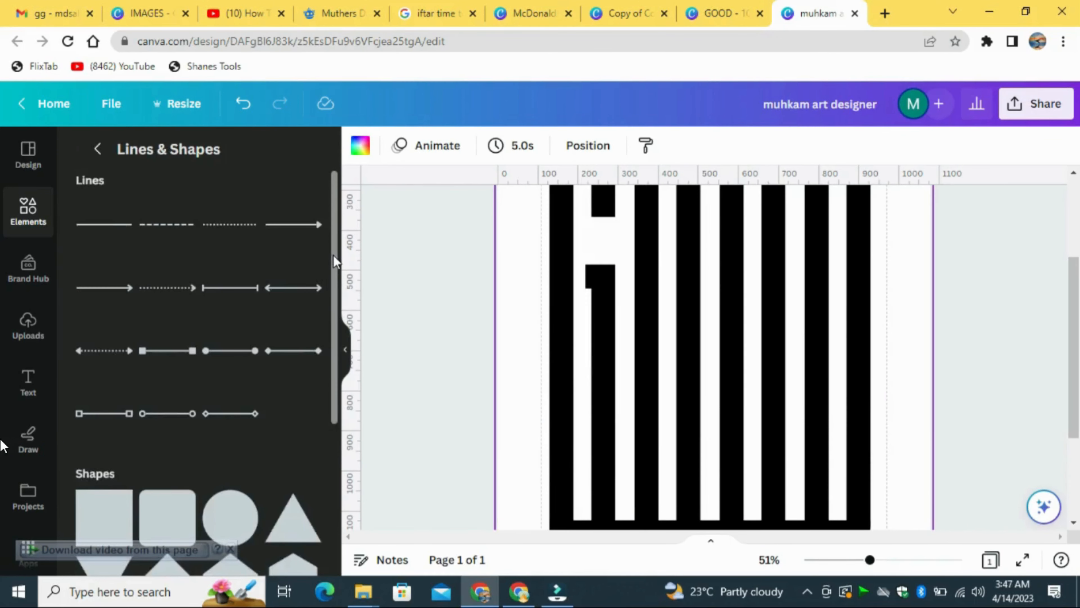
drag(334, 256, 326, 509)
click(120, 413)
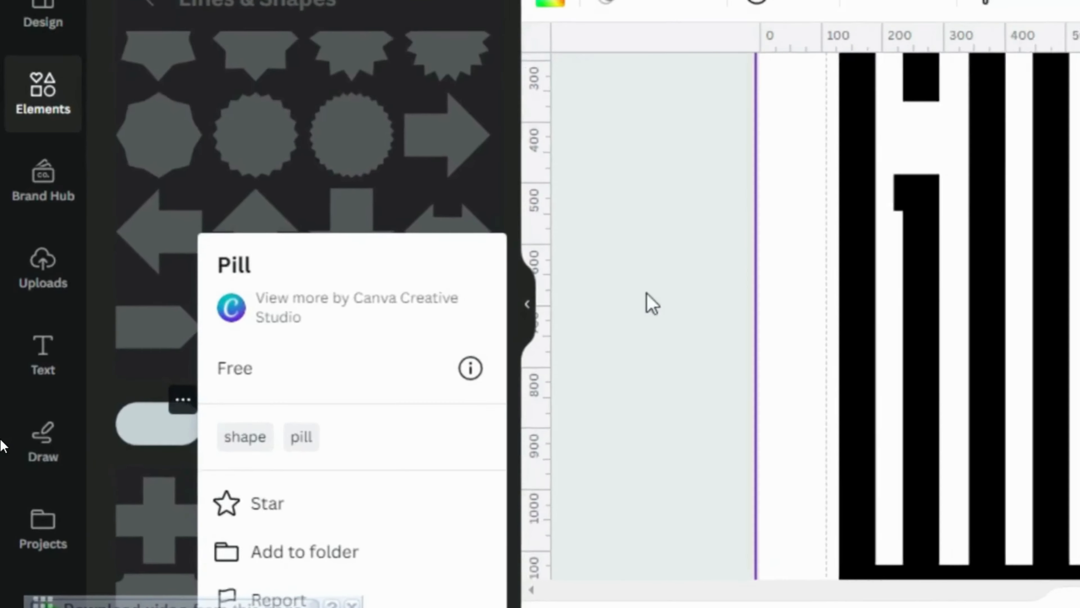
click(647, 303)
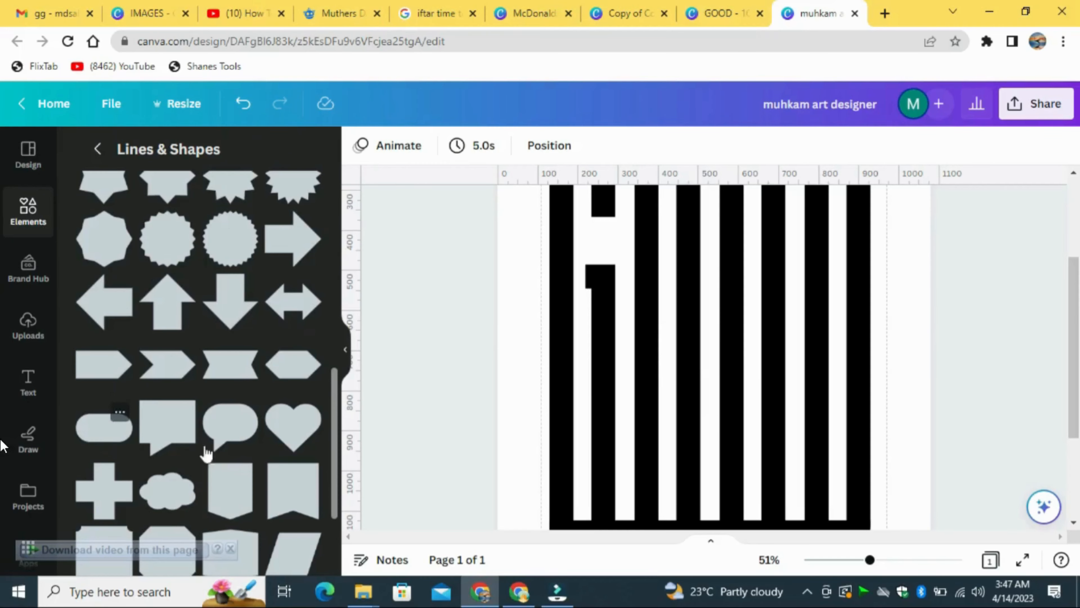
click(104, 427)
drag(713, 410, 645, 340)
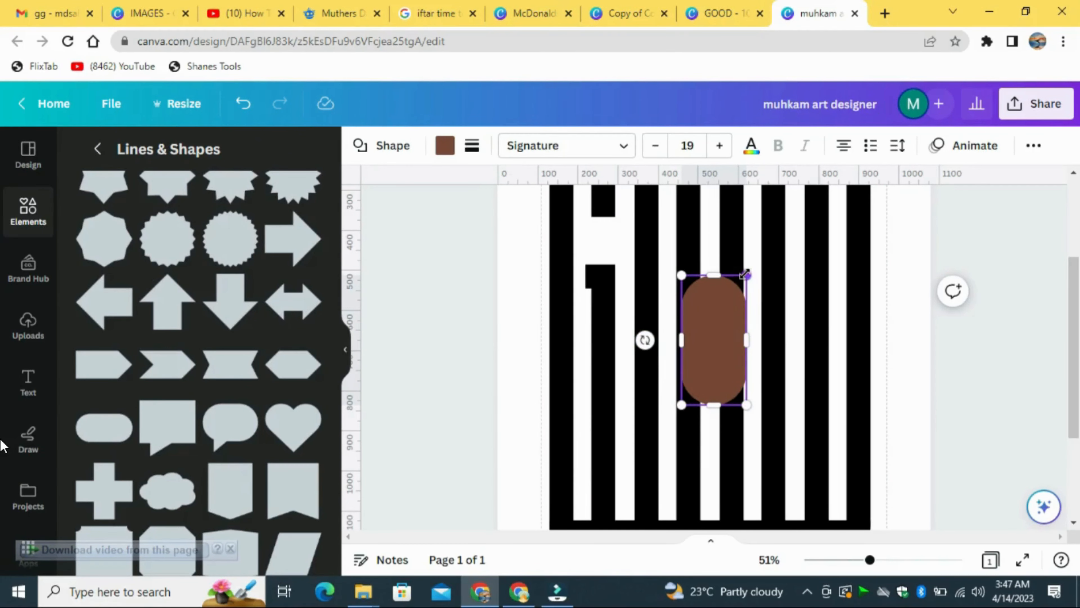
Step: Shrink the pill, place it on the lower right stroke of the G, and narrow it to the stroke, about 162 by 57
drag(739, 297, 715, 347)
drag(644, 386, 552, 447)
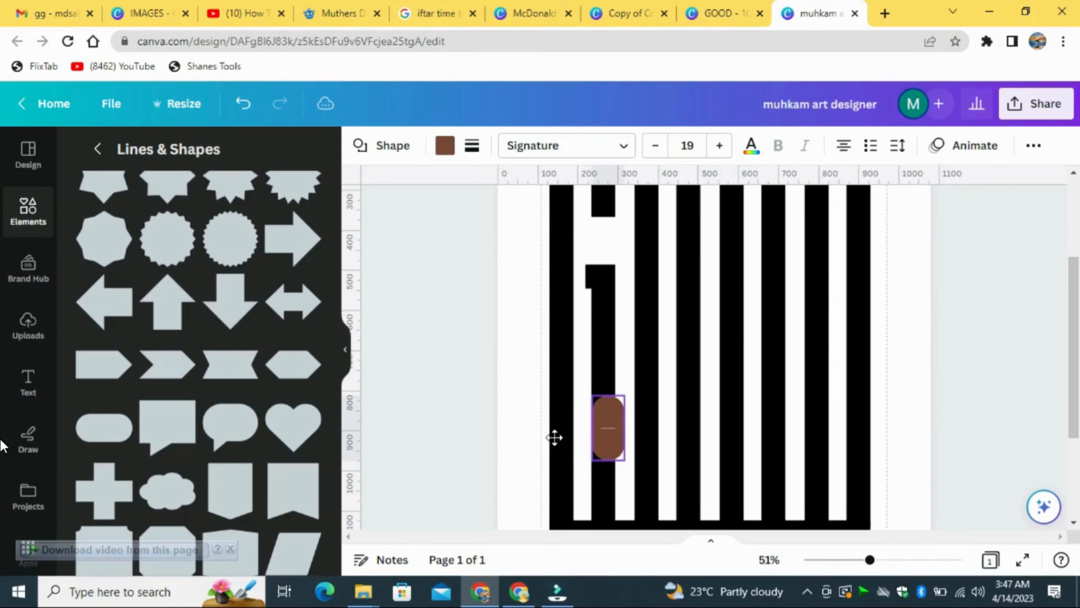
drag(624, 427, 616, 426)
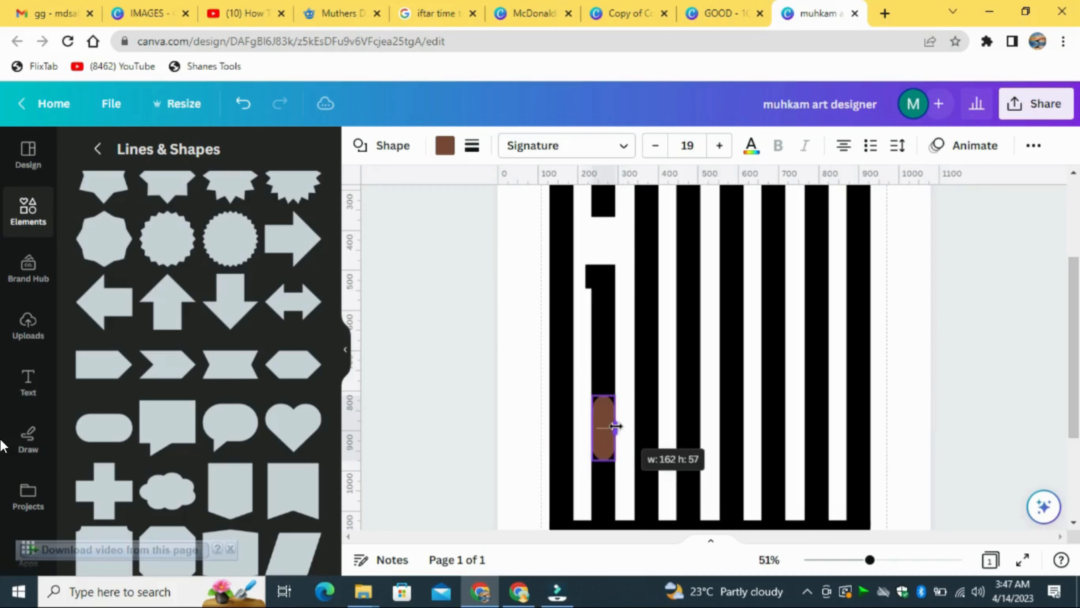
click(631, 393)
click(604, 428)
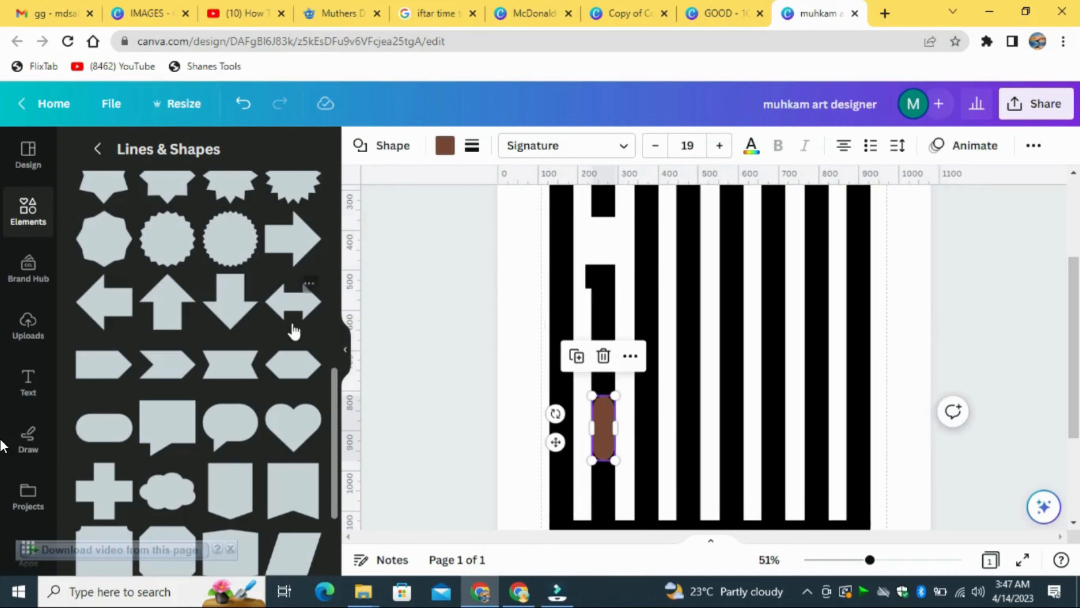
Step: Add a square, shrink it to about the stroke's width, and fit it over the G stroke just below the pill
drag(339, 415, 335, 288)
click(96, 341)
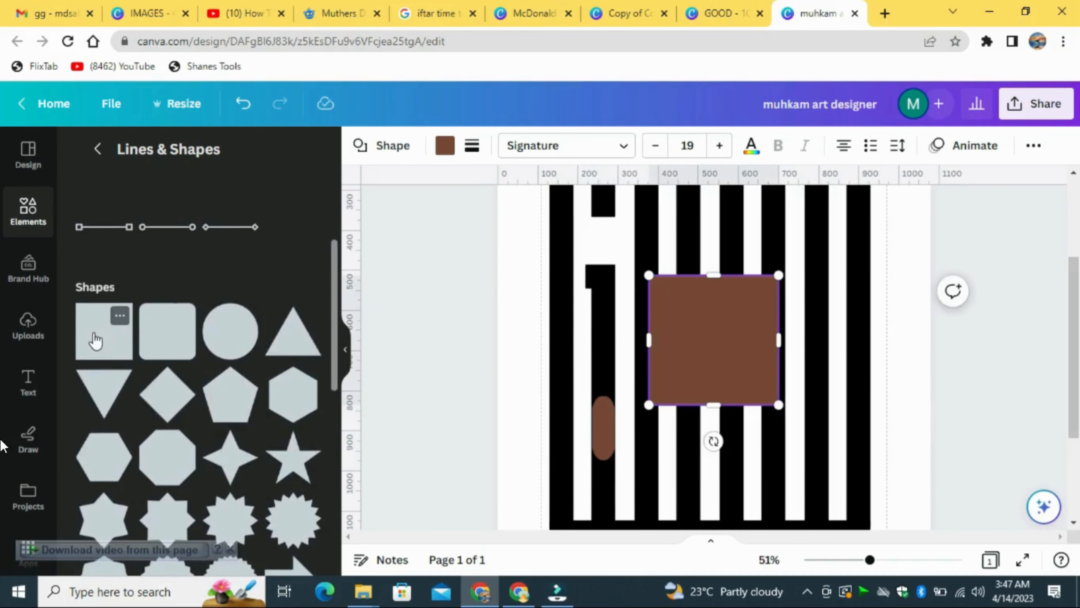
drag(779, 275, 678, 376)
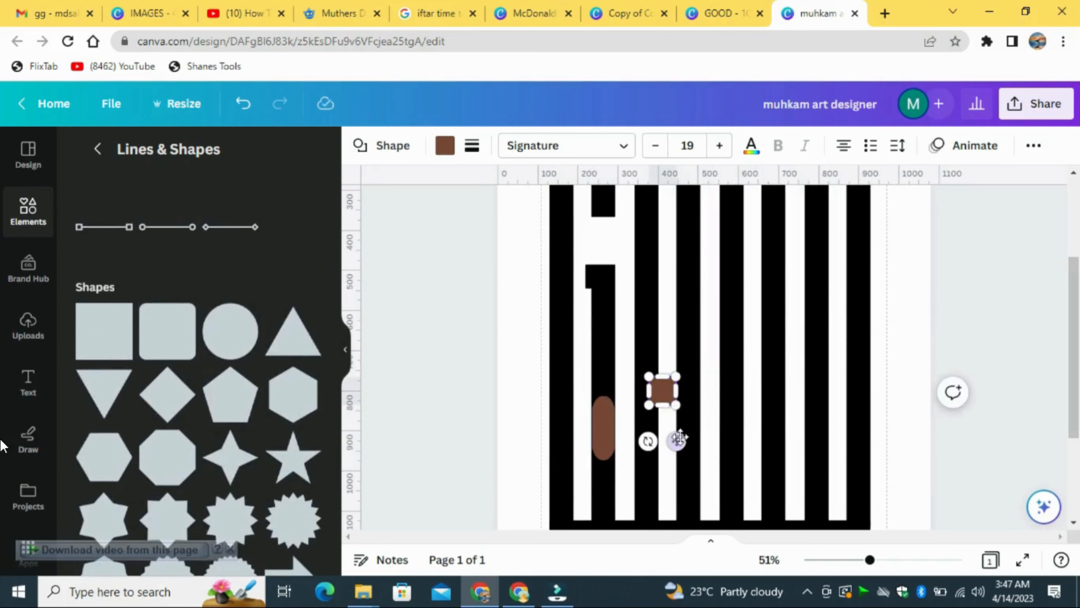
drag(677, 437, 625, 521)
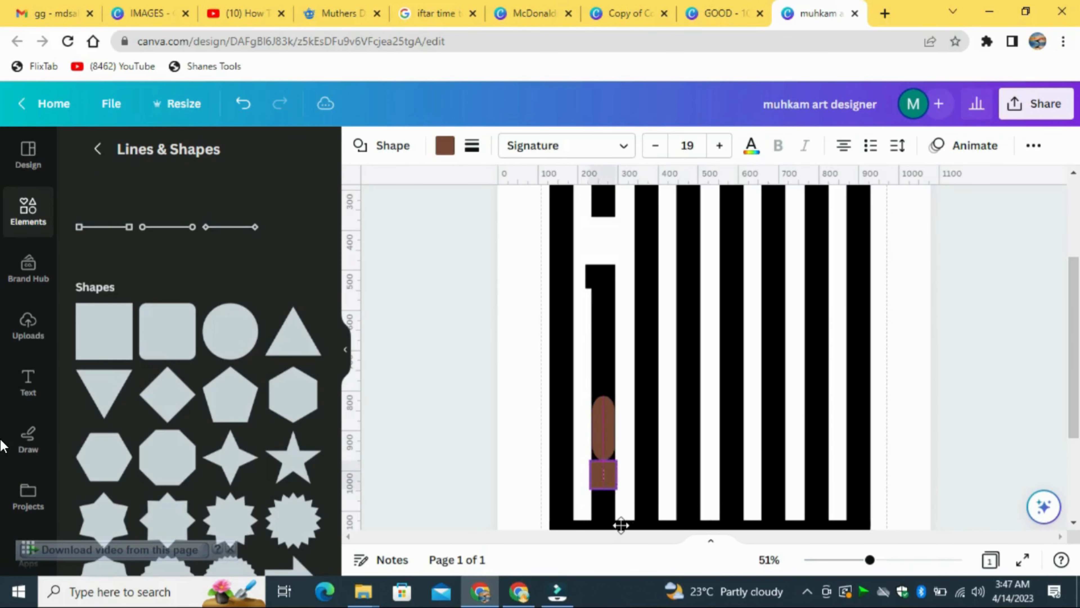
mouse_move(603, 488)
mouse_down()
mouse_move(599, 521)
mouse_move(598, 500)
mouse_up()
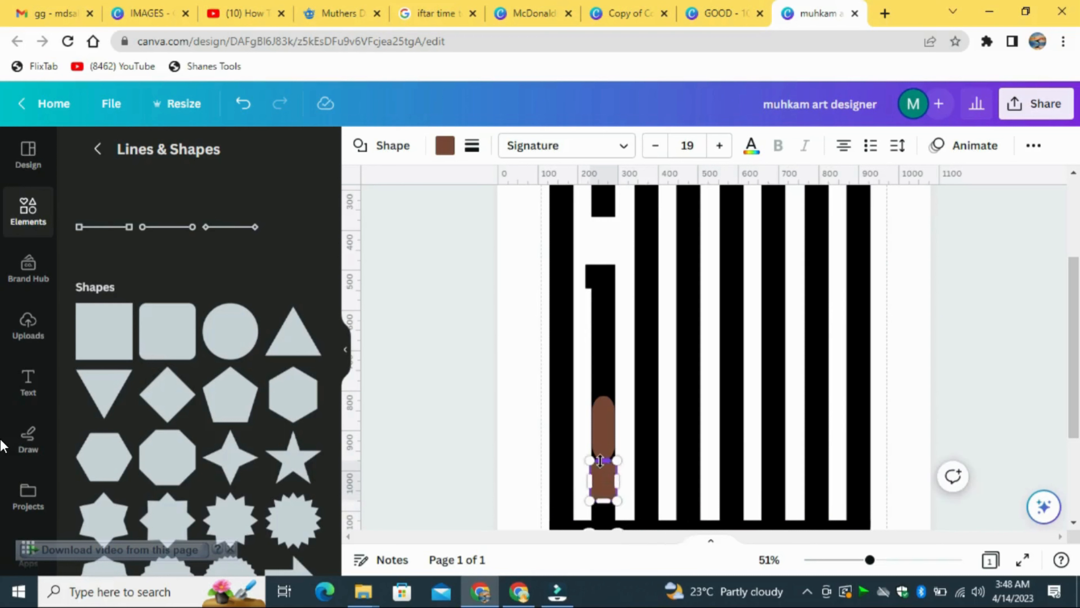
Step: Colour the small square below the pill white to cut a gap in the G's stroke
click(441, 149)
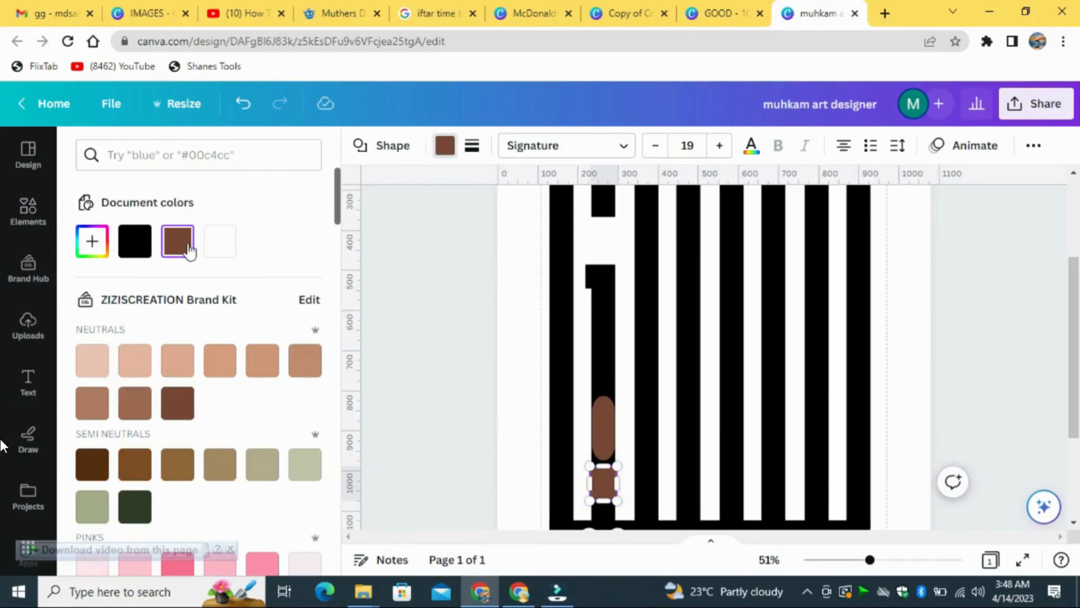
click(220, 241)
click(906, 354)
Step: Colour the pill black and move it down slightly to meet the white gap in the G's stroke
click(606, 440)
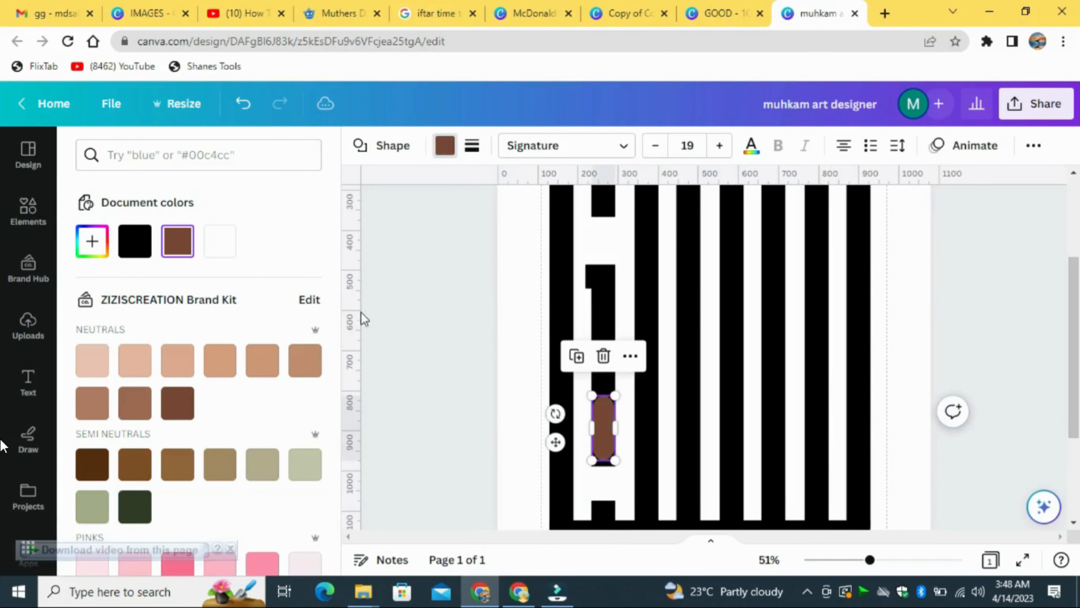
click(134, 252)
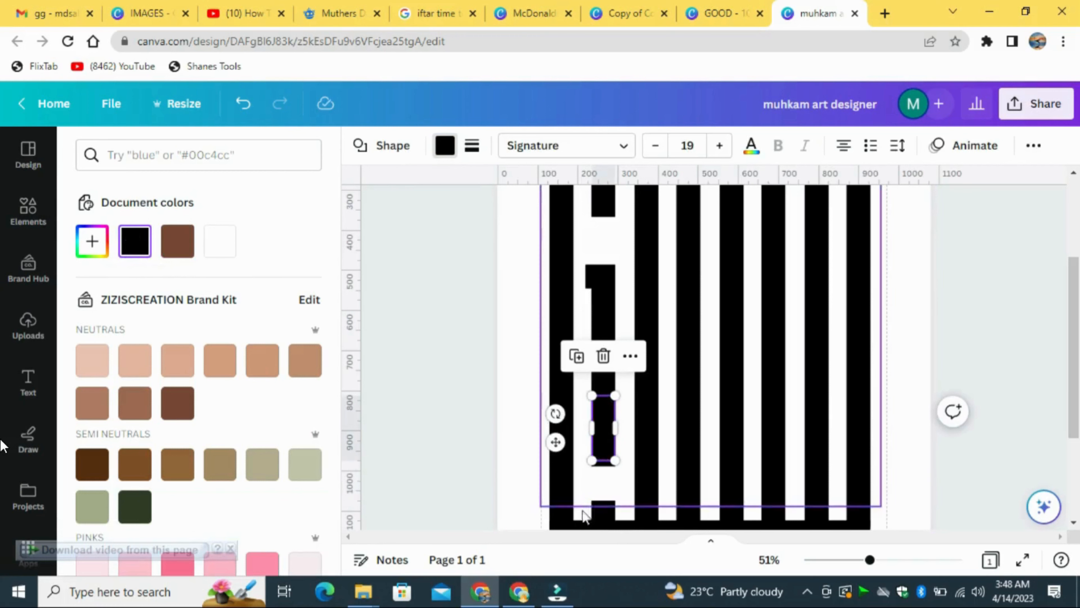
drag(555, 444, 555, 453)
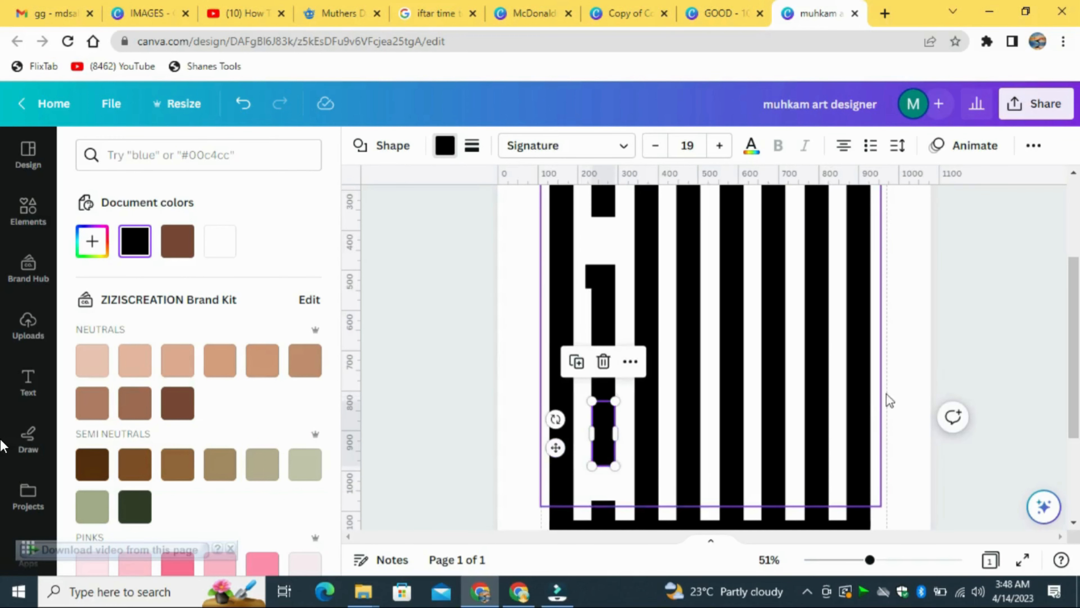
Step: Move the black pill down to overlap the white gap in the G's stroke and bring it to the front
click(984, 352)
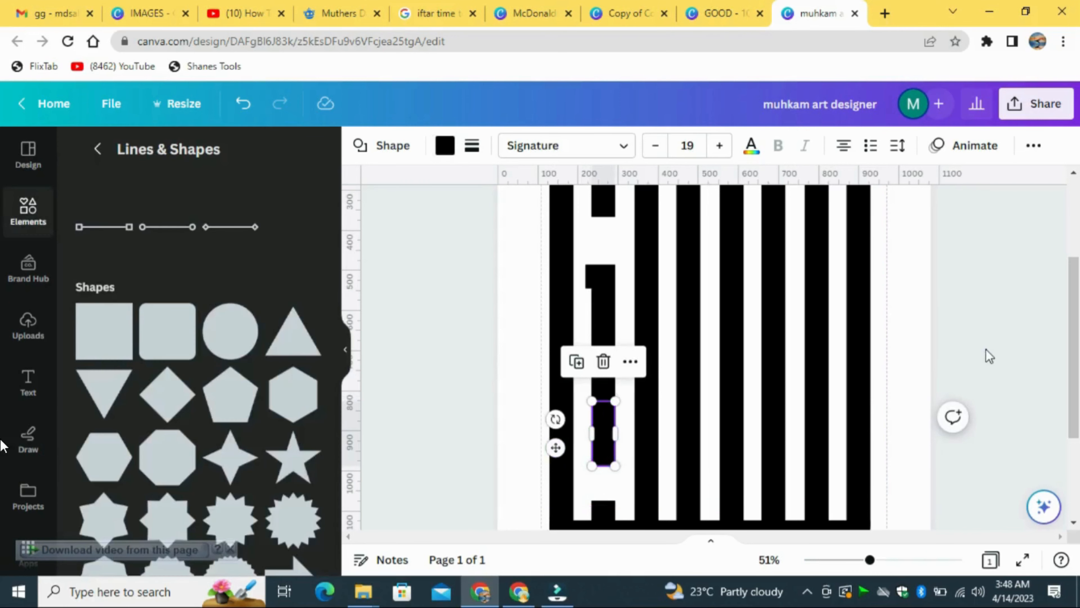
click(587, 493)
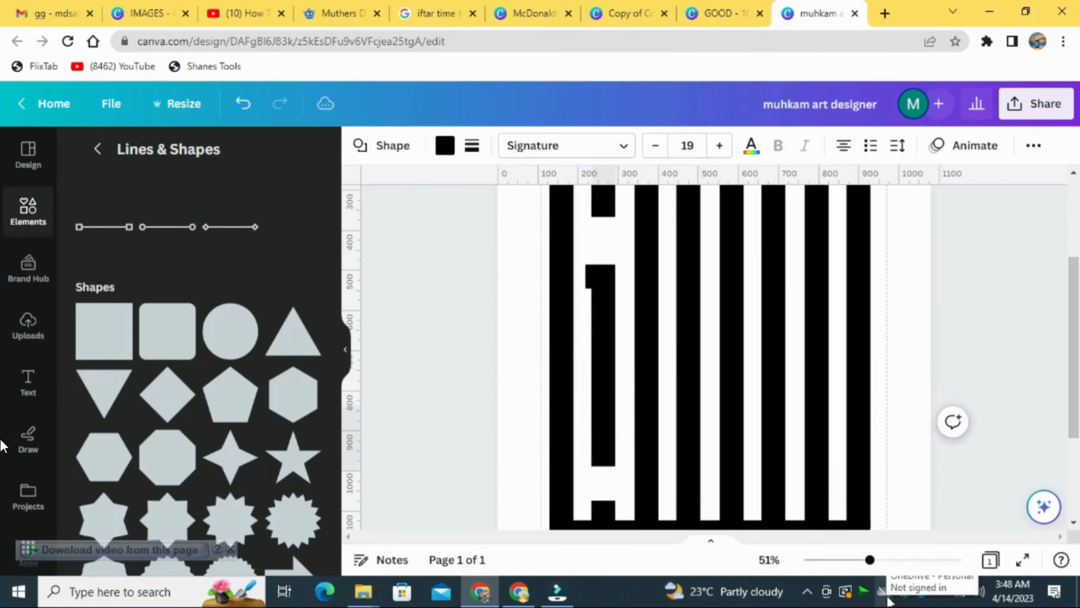
click(608, 468)
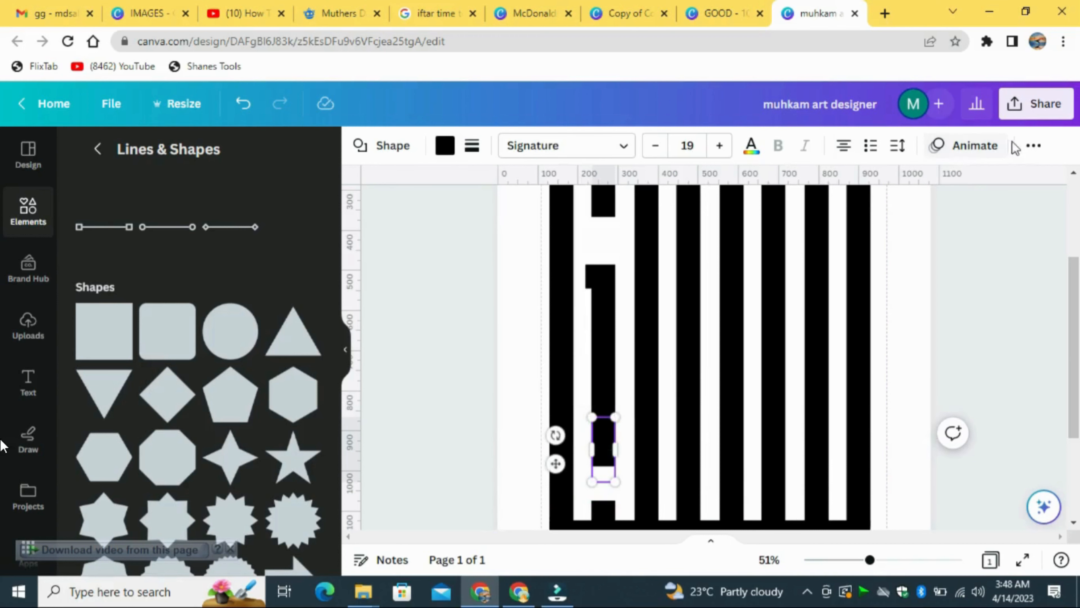
click(1033, 145)
click(912, 183)
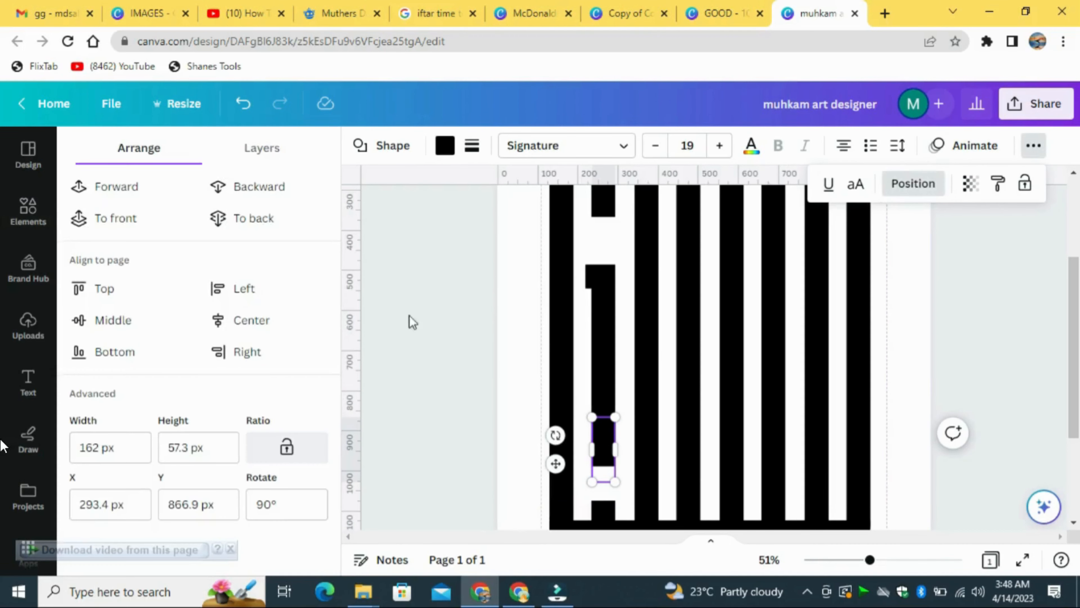
click(110, 223)
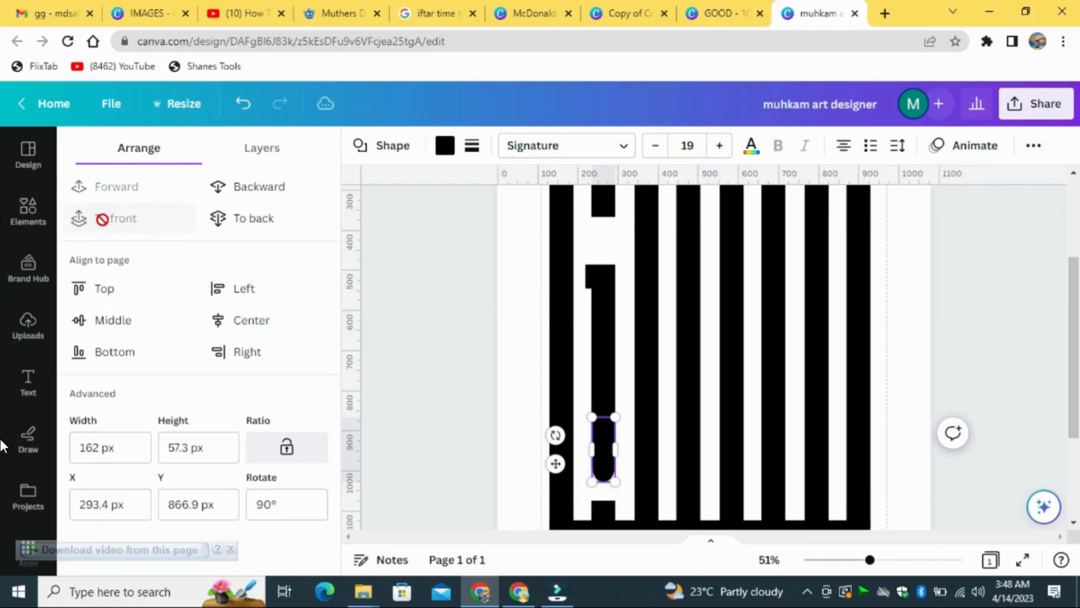
click(1012, 285)
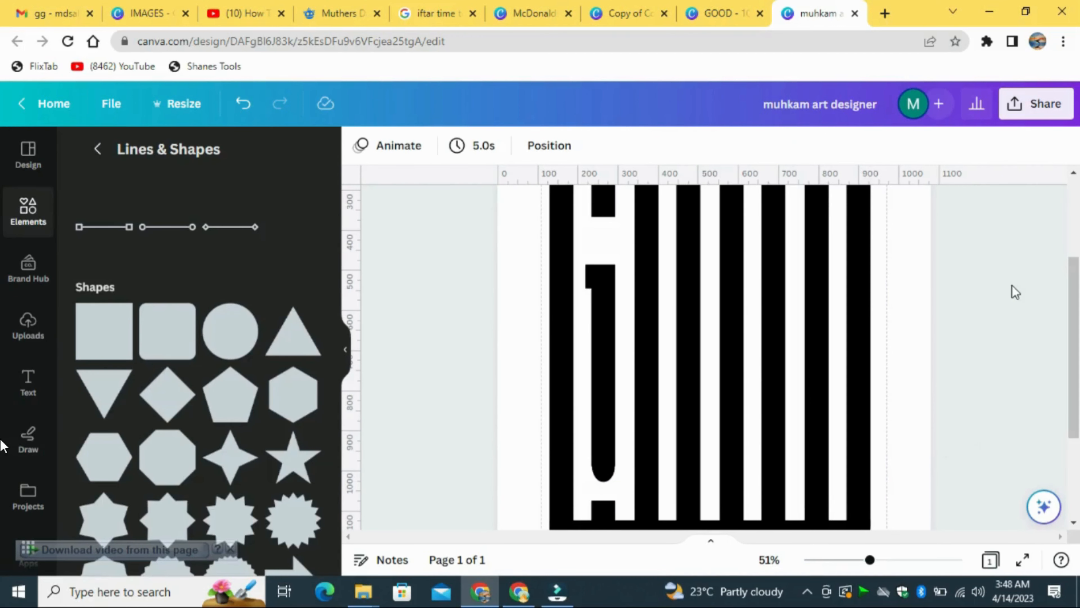
Step: Enlarge the pill slightly to about 166 by 59 so its sides match the G stroke's width
drag(870, 560, 875, 560)
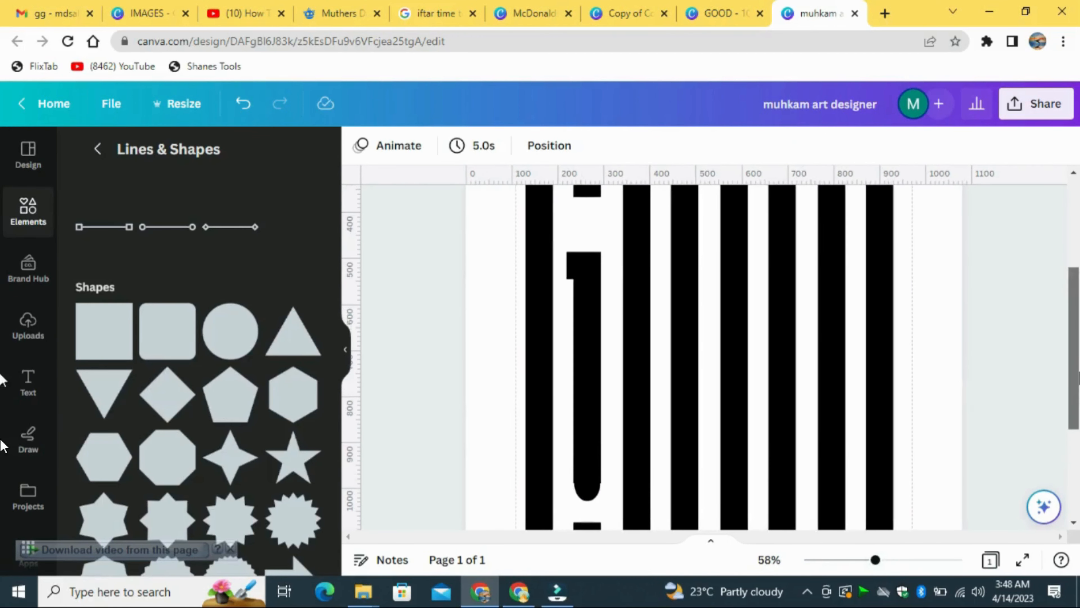
click(580, 446)
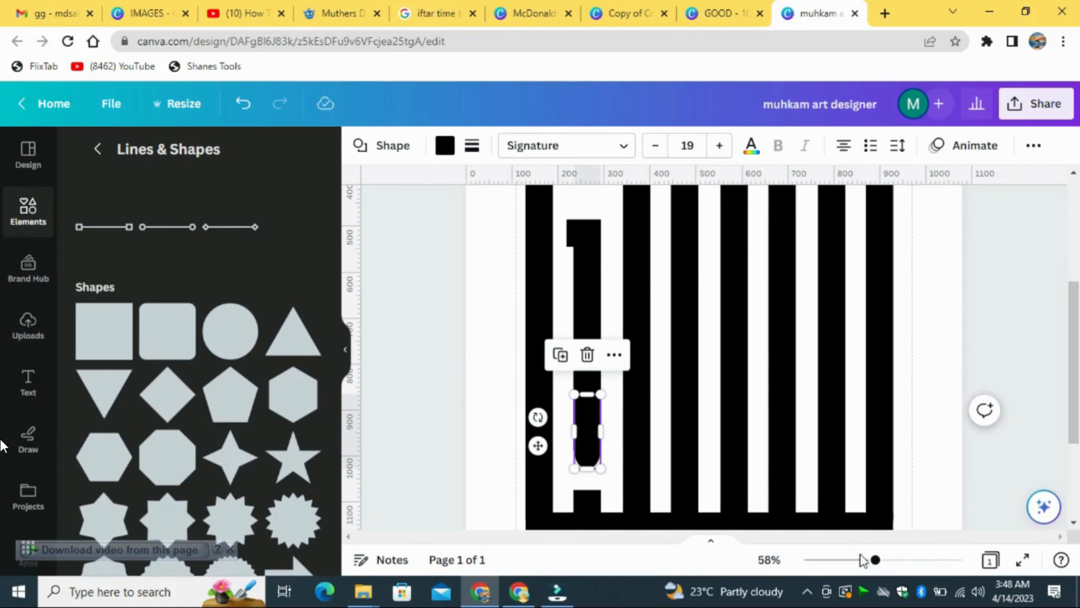
drag(875, 559, 901, 561)
click(461, 354)
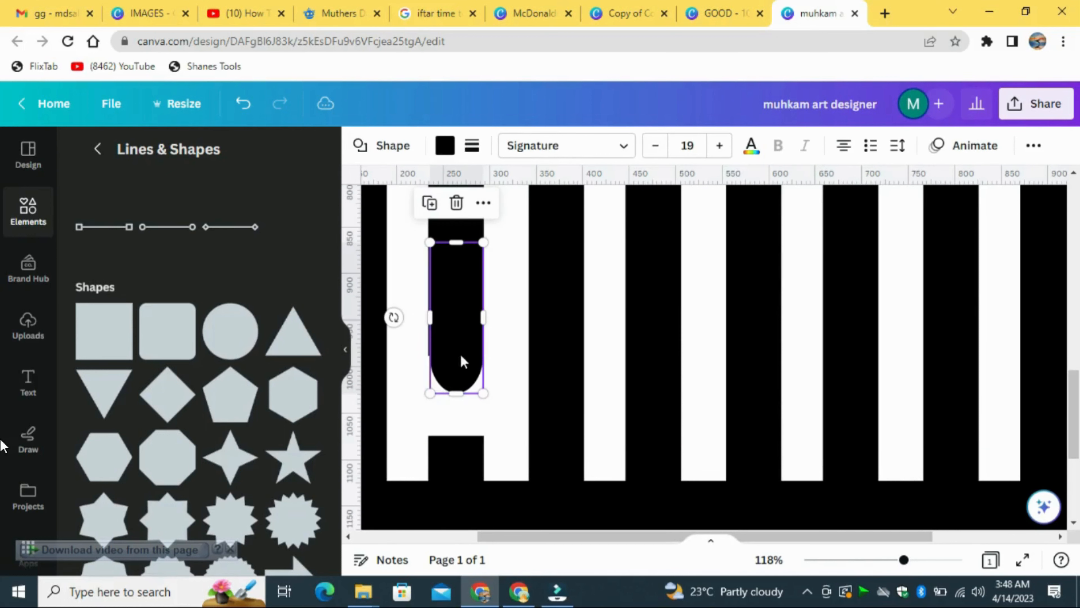
click(523, 334)
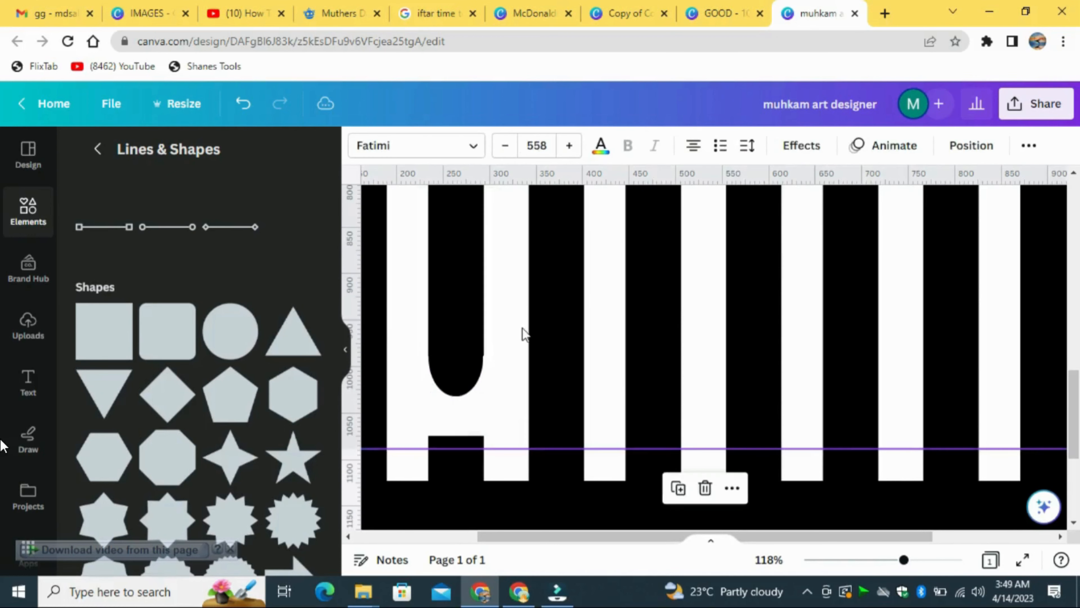
click(474, 367)
click(483, 397)
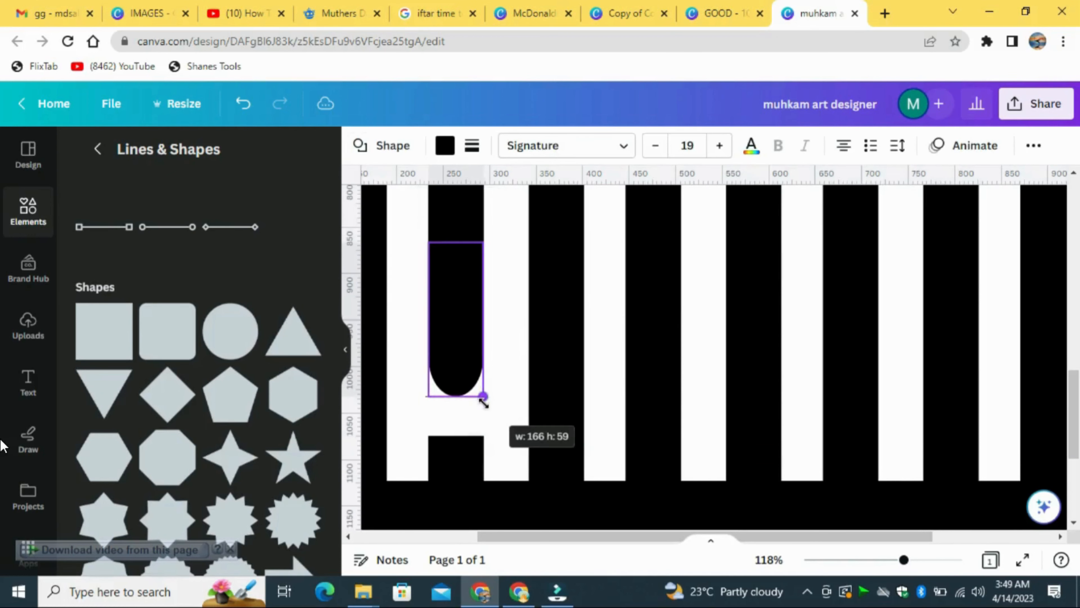
Step: Fine-tune the pill's lower corner and check its edges against the G stroke
click(507, 345)
click(481, 373)
drag(484, 397, 482, 399)
click(506, 331)
click(476, 342)
click(526, 323)
click(467, 361)
click(506, 350)
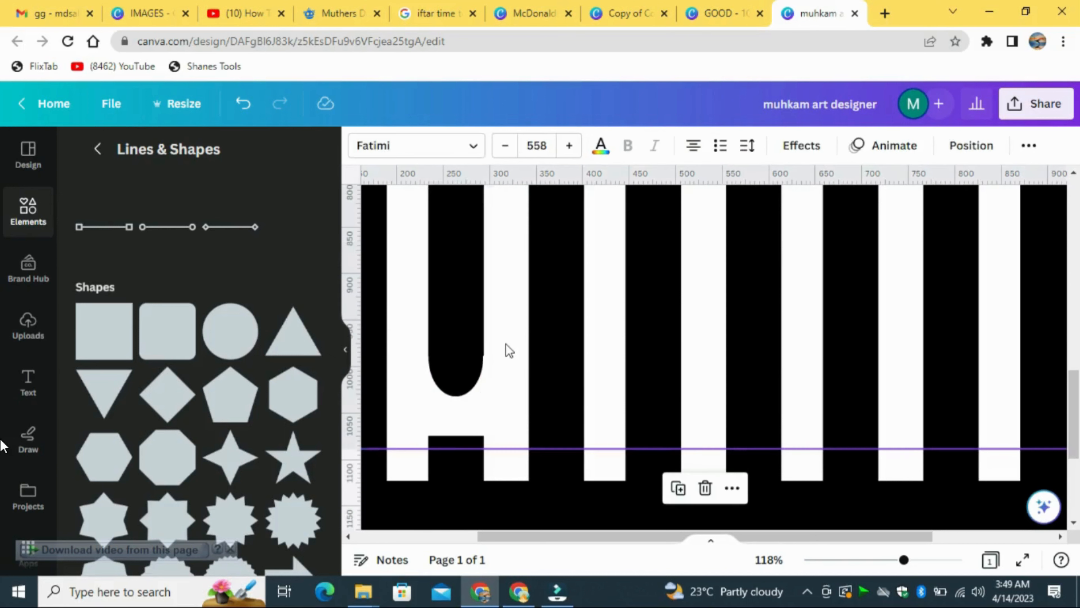
Step: Shorten the pill from its upper end and nudge it slightly left and up to line up with the stroke
click(476, 366)
drag(456, 243, 455, 310)
click(459, 363)
click(459, 364)
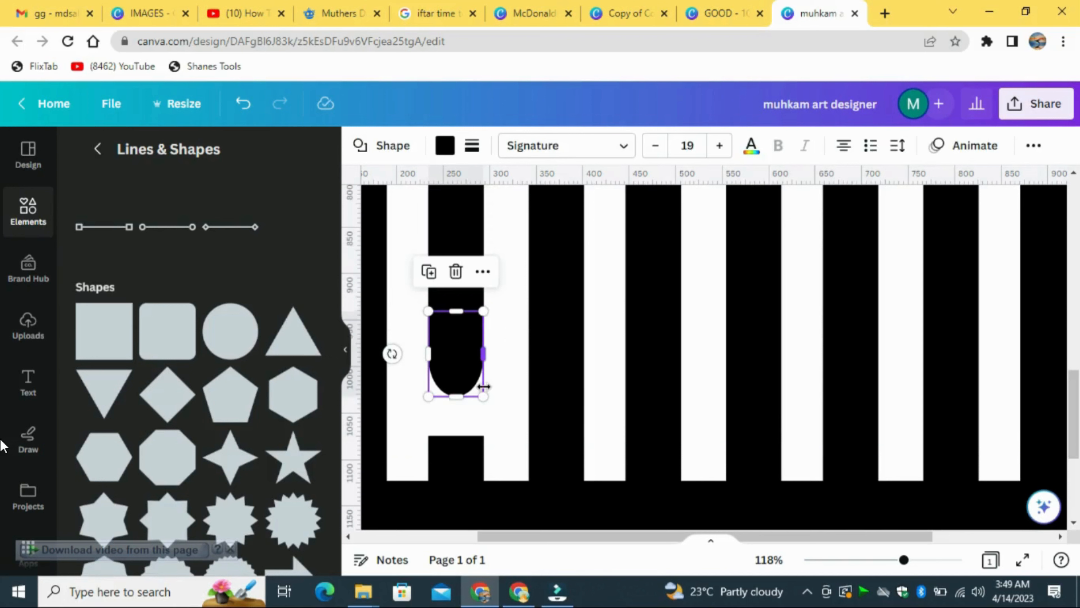
key(Left)
key(Up)
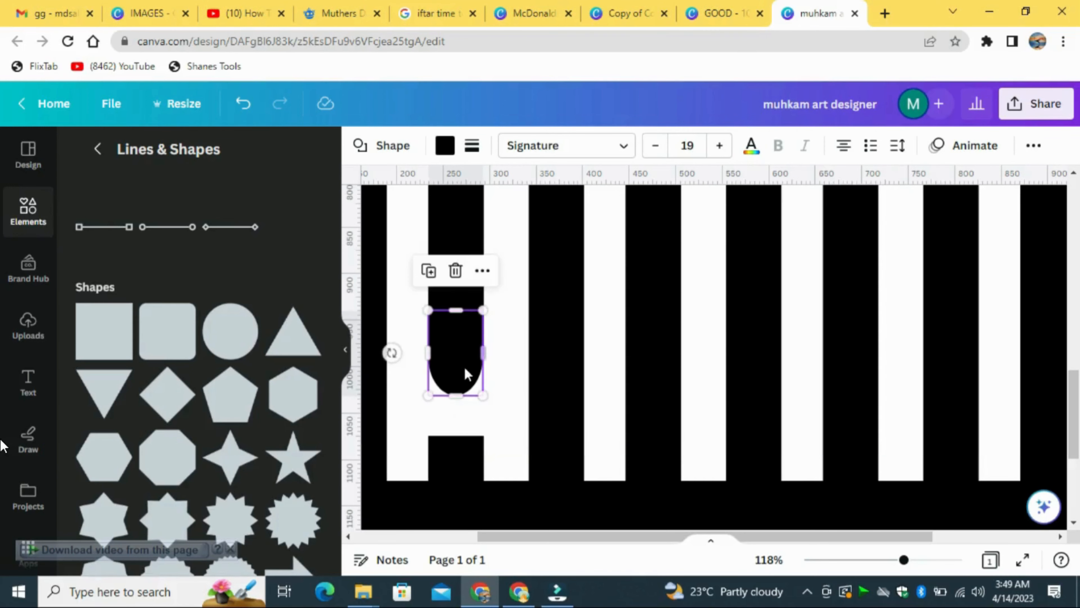
Step: Make small corner adjustments to the shortened pill until its rounded end blends into the G stroke
drag(483, 396, 483, 398)
click(497, 356)
click(467, 385)
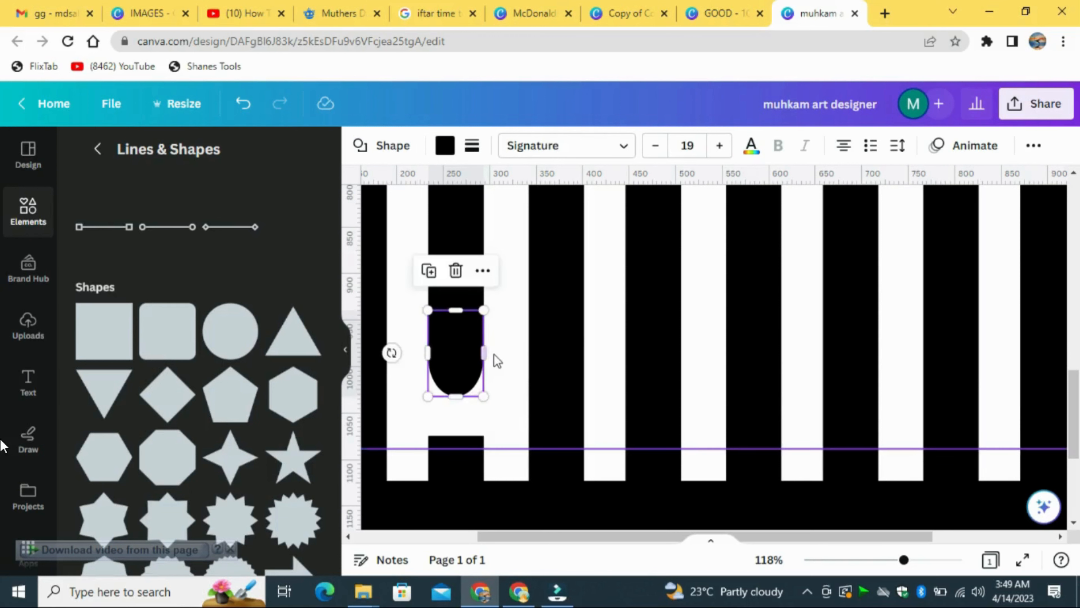
click(494, 356)
click(457, 379)
click(510, 368)
click(471, 367)
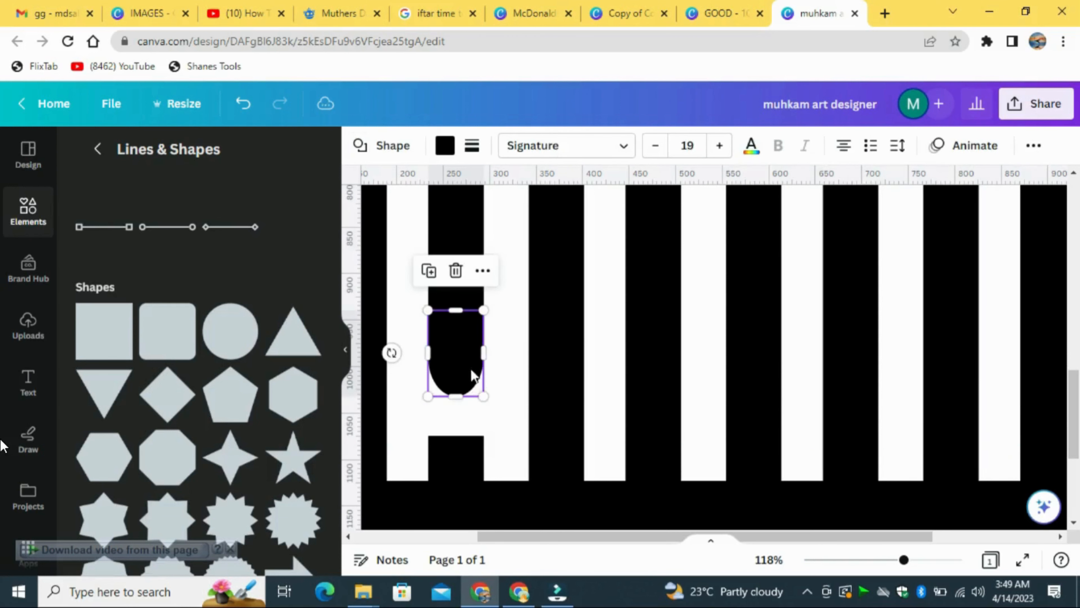
drag(483, 396, 482, 393)
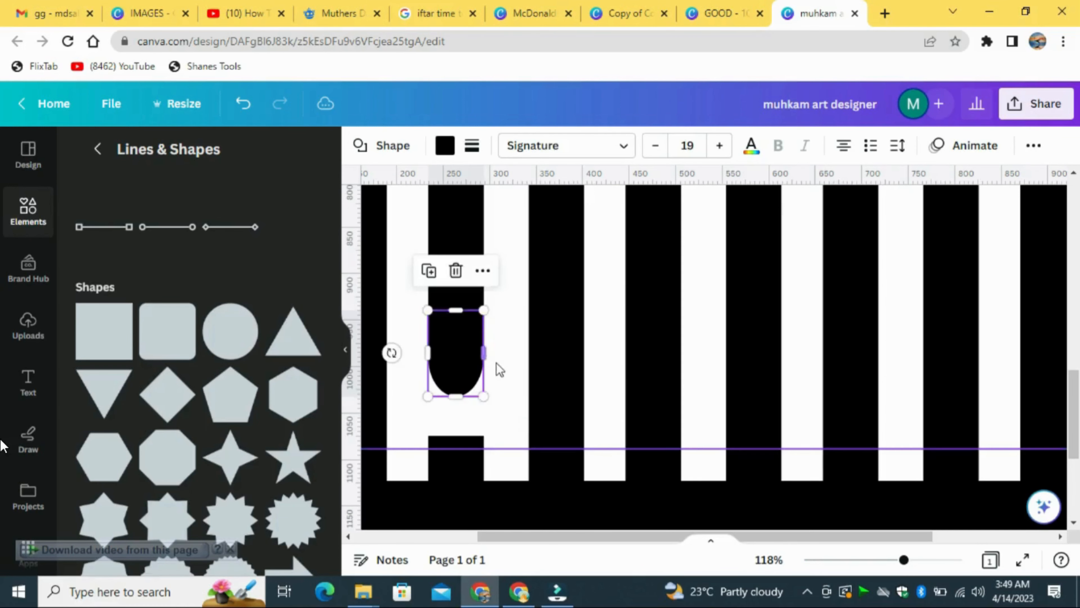
click(476, 373)
click(476, 373)
click(520, 384)
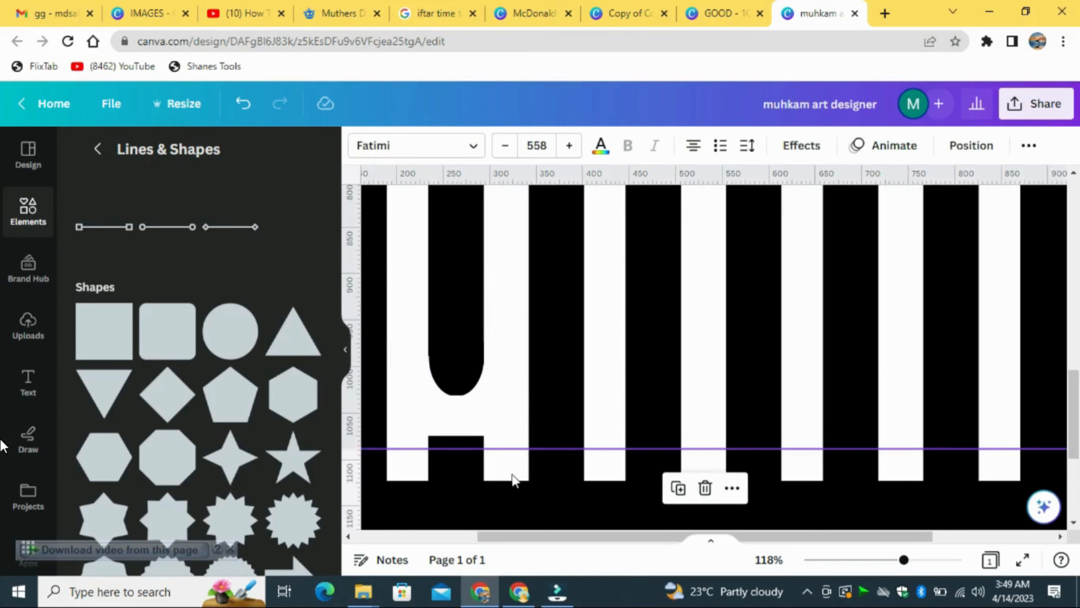
Step: Move the white square below the pill to cover the black stub left above the G's base
drag(908, 559, 862, 559)
scroll(1076, 324, up, 3)
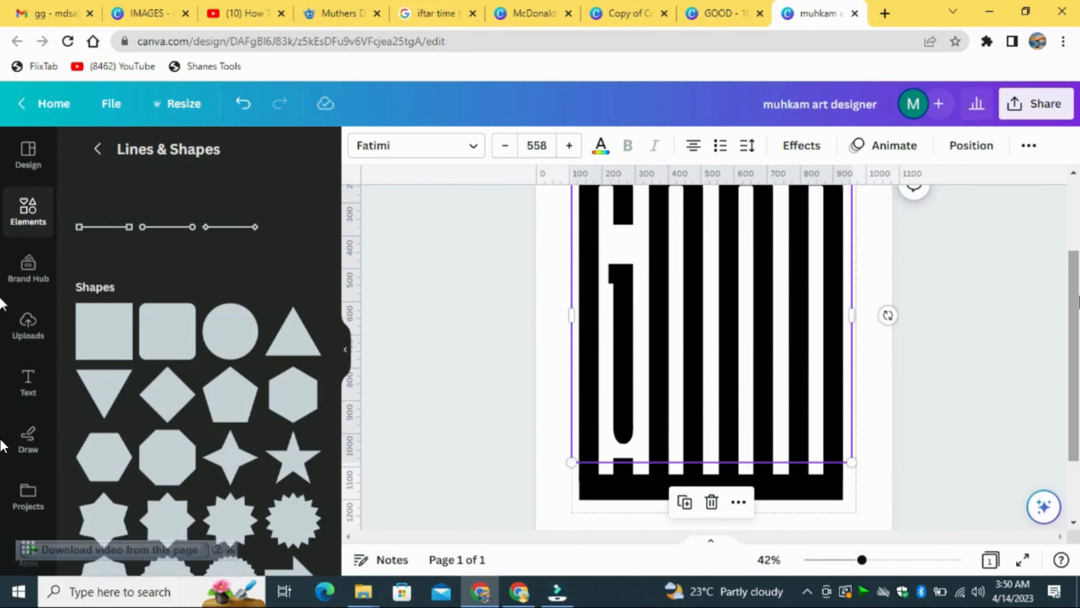
click(935, 385)
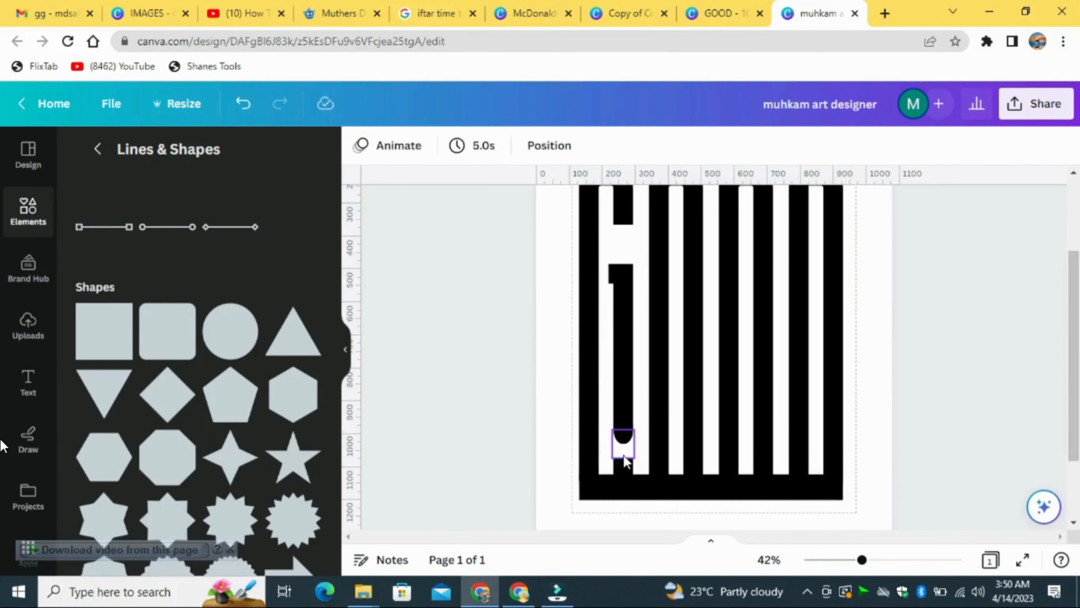
drag(623, 455, 622, 447)
click(894, 413)
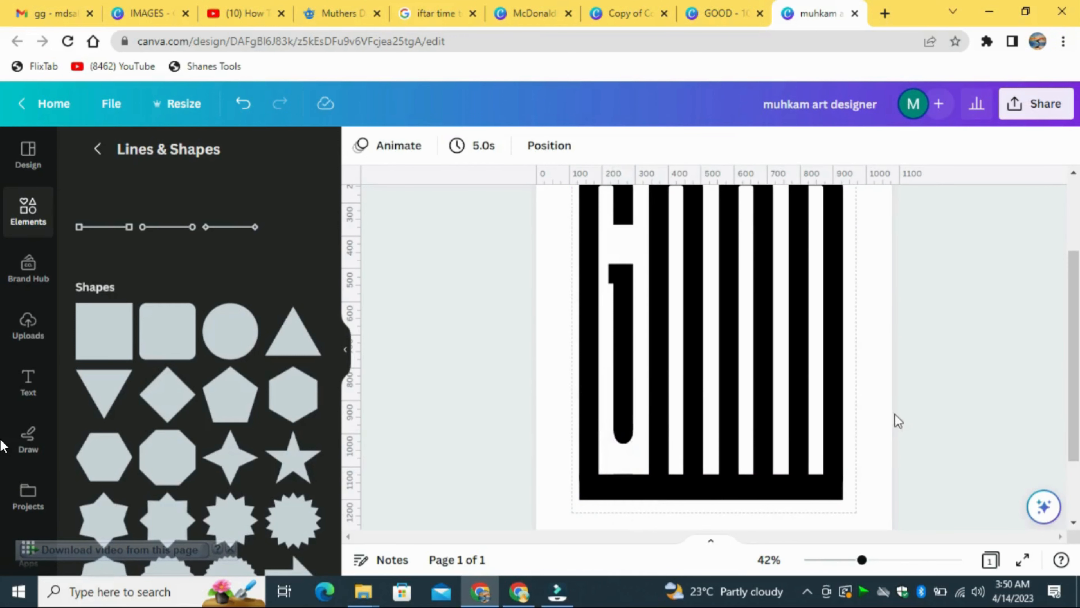
Step: Browse the recently used elements and view the details of the half-circle shape
drag(861, 562, 868, 560)
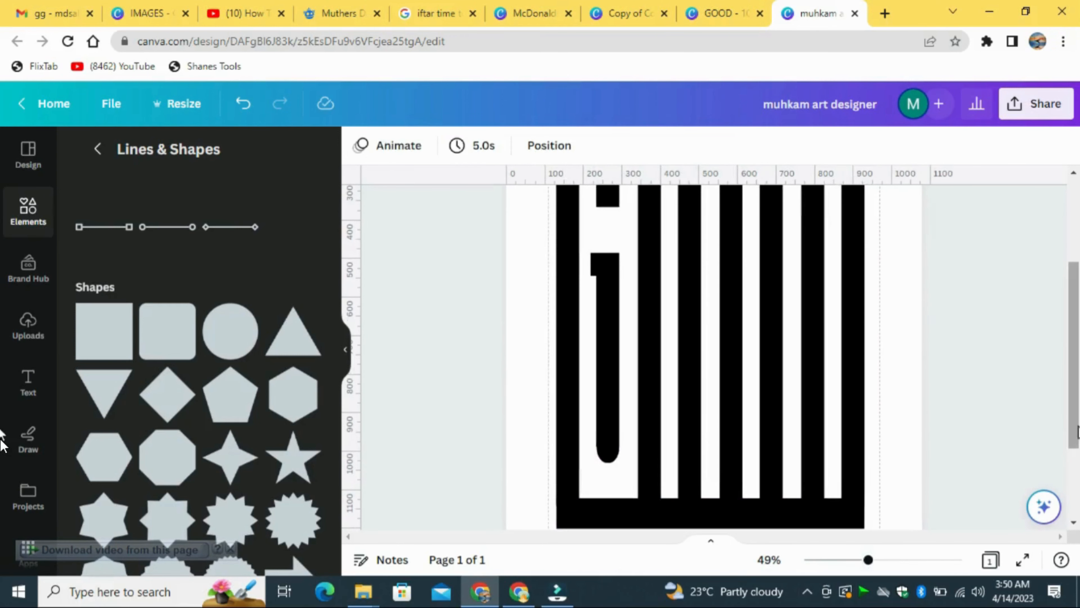
scroll(993, 494, down, 2)
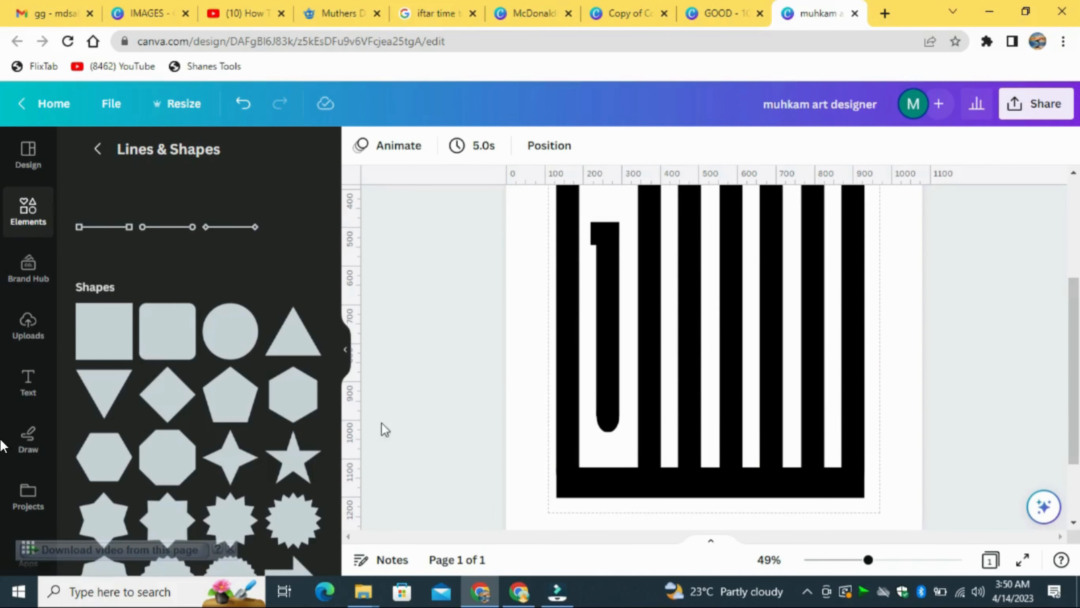
click(98, 150)
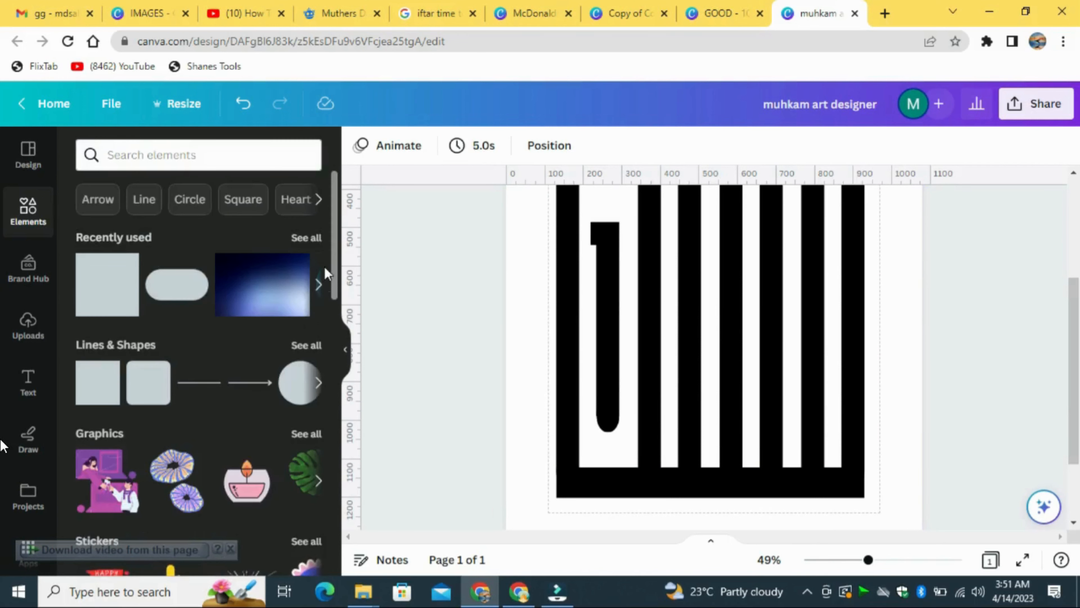
click(319, 284)
scroll(329, 297, down, 2)
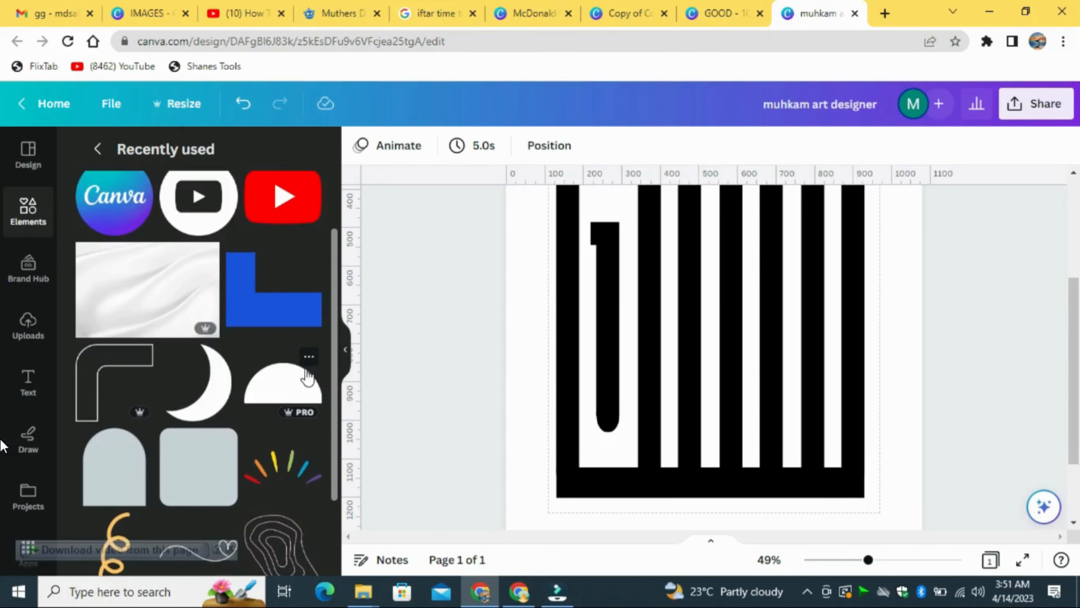
click(309, 356)
click(976, 306)
click(282, 383)
drag(714, 374, 638, 295)
key(Delete)
Step: Add the half-circle to the page and rotate it a quarter turn so its curved side faces right
click(282, 383)
drag(714, 375, 638, 295)
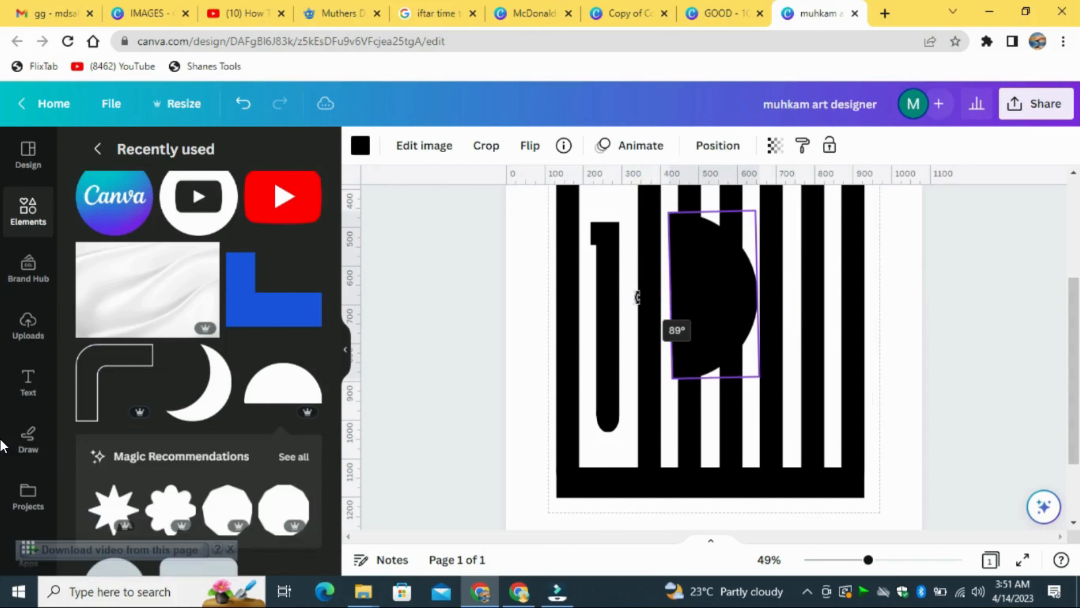
drag(637, 294, 635, 295)
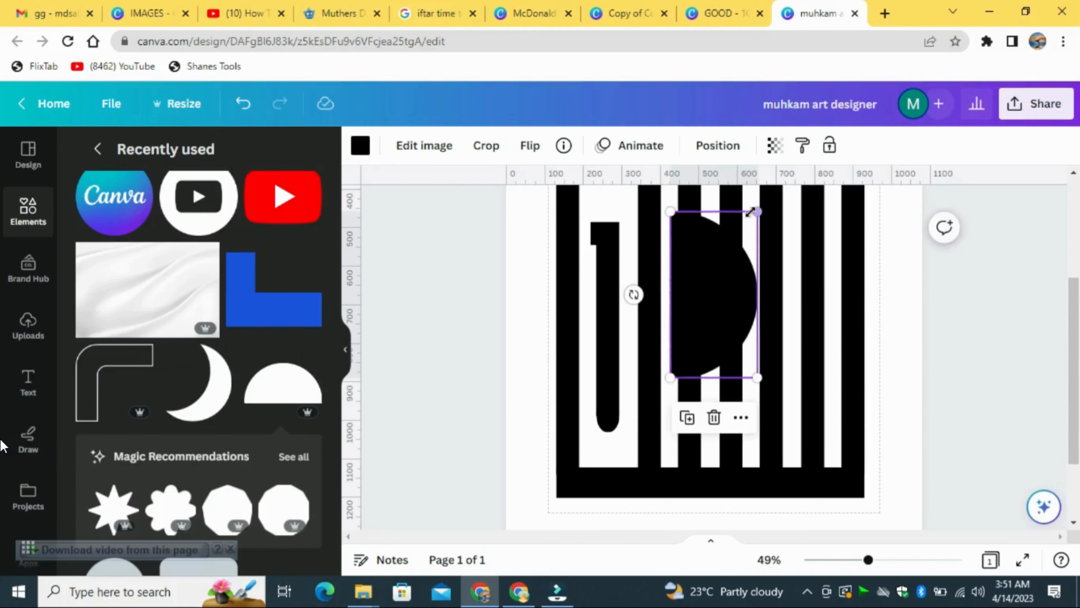
Step: Shrink the half-circle to a small drop and place it in the gap just below the G's rounded stroke
drag(757, 210, 683, 358)
drag(687, 415, 596, 497)
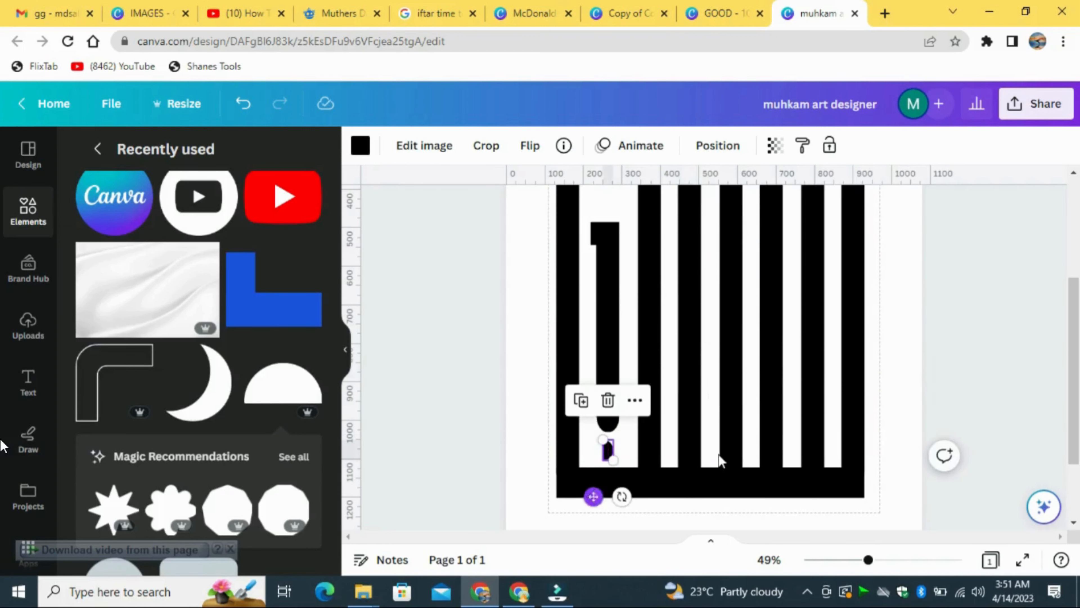
click(954, 263)
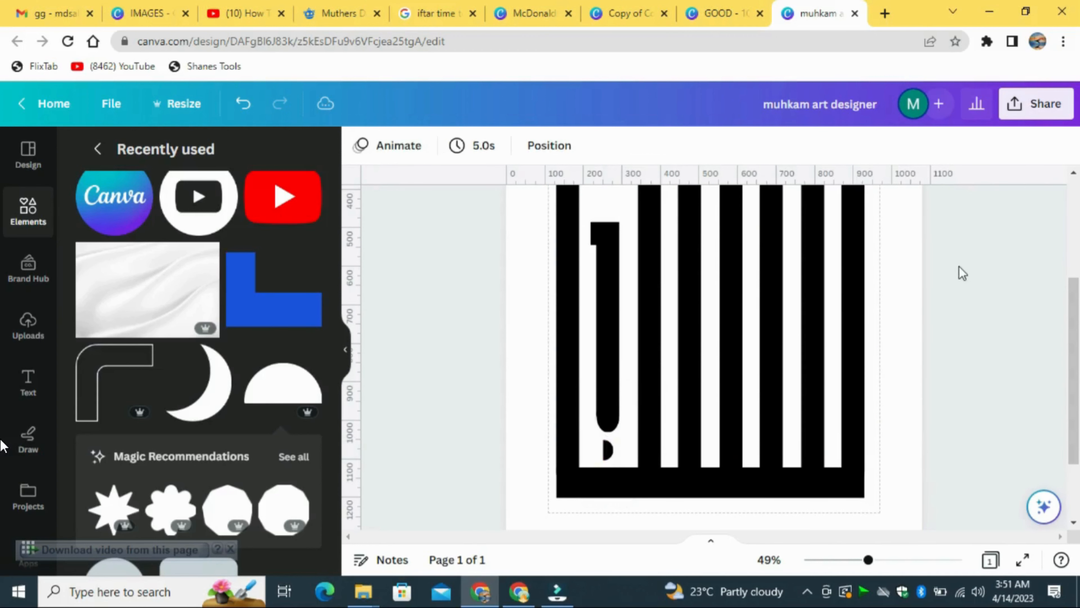
Step: Shift the pill and the half-circle drop slightly upward in the G's gap, undoing the last unwanted adjustment
click(608, 408)
click(779, 531)
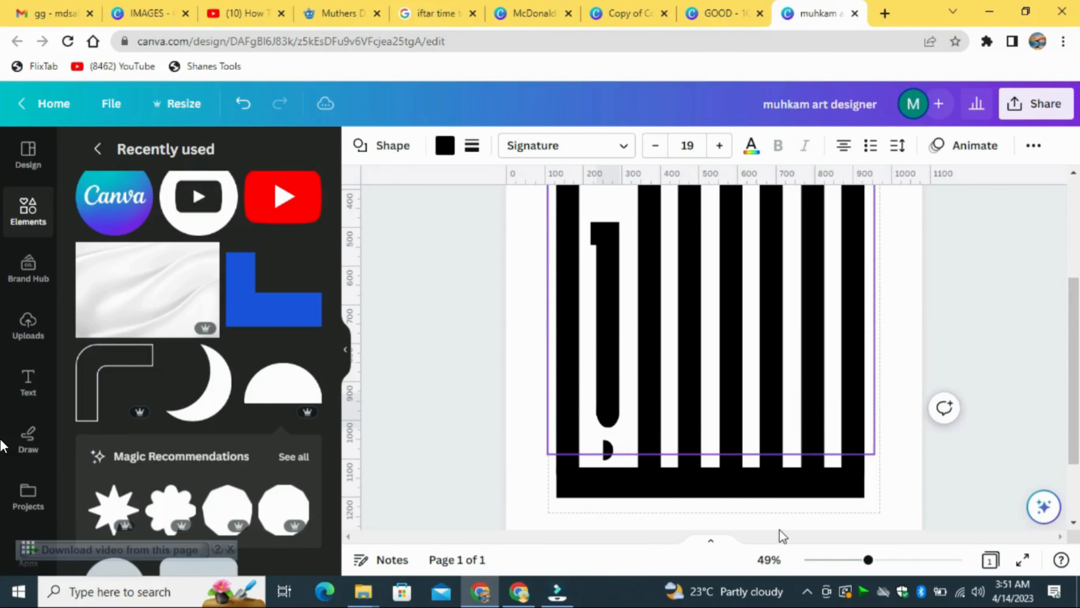
click(609, 407)
click(587, 493)
drag(586, 494, 605, 447)
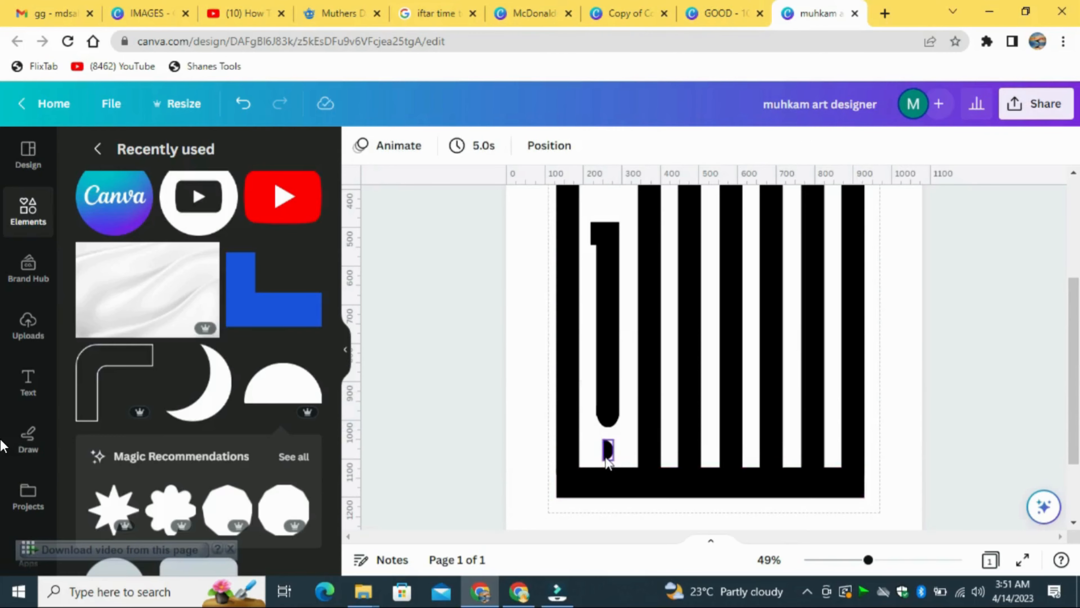
key(ctrl+z)
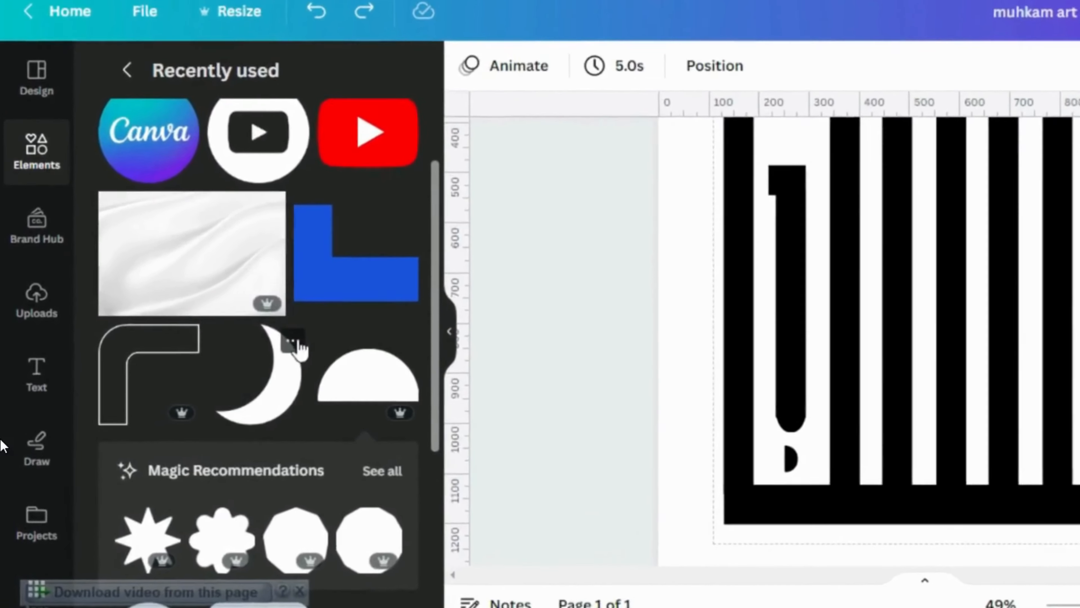
Step: Add the crescent gradient icon, shrink it to drop size, and place it beside the half-circle above the G's base
click(294, 343)
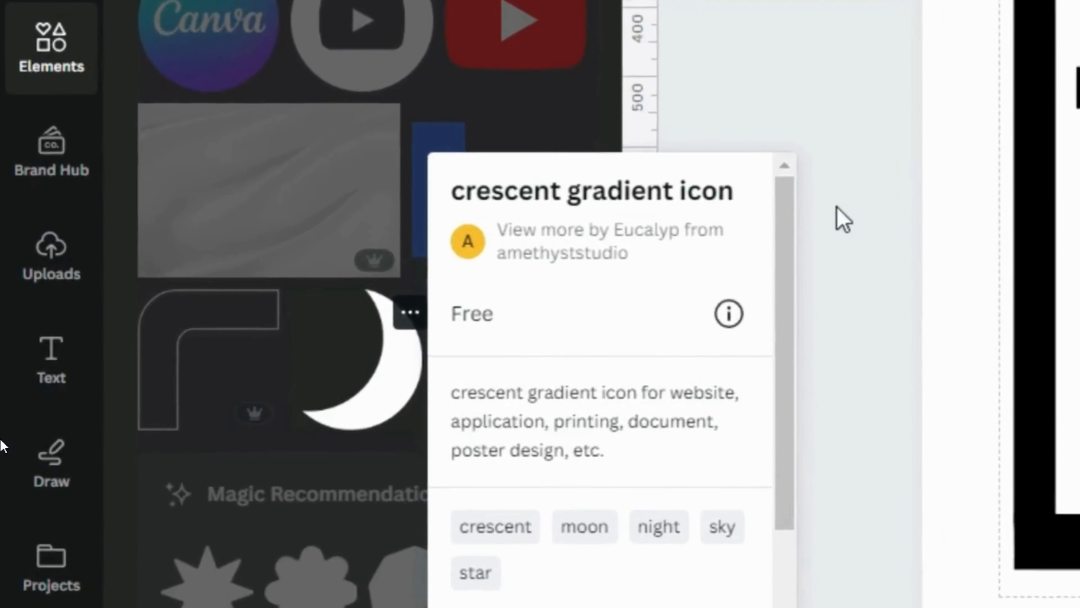
click(740, 245)
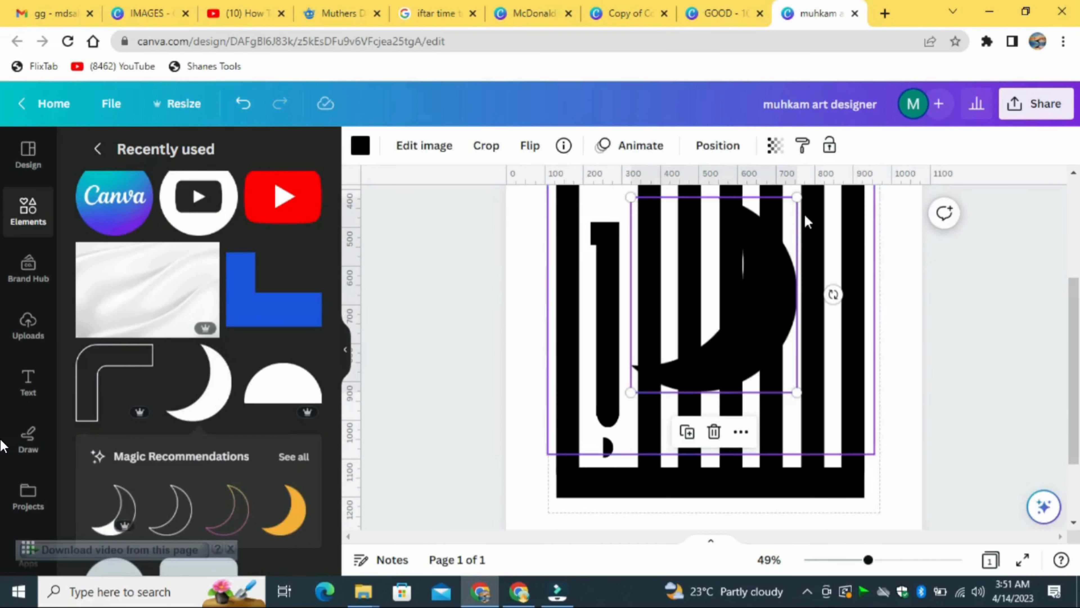
drag(797, 198, 667, 368)
drag(645, 428, 644, 507)
click(988, 285)
click(641, 464)
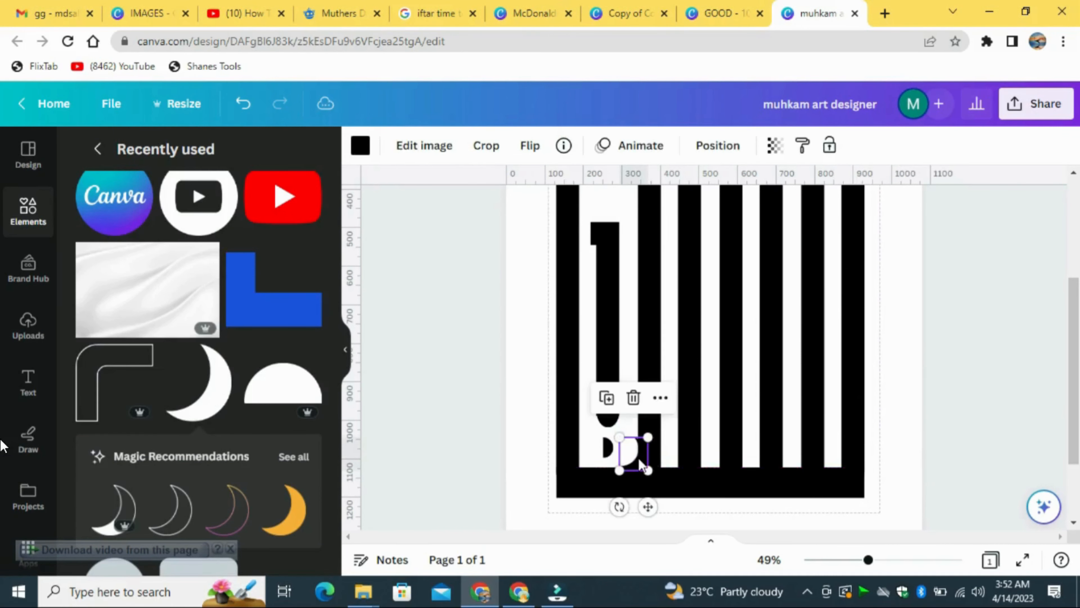
Step: Tilt the small black crescent beside the half-circle drop and nudge it slightly down toward the G's base
drag(651, 434, 649, 435)
drag(619, 506, 652, 501)
click(983, 345)
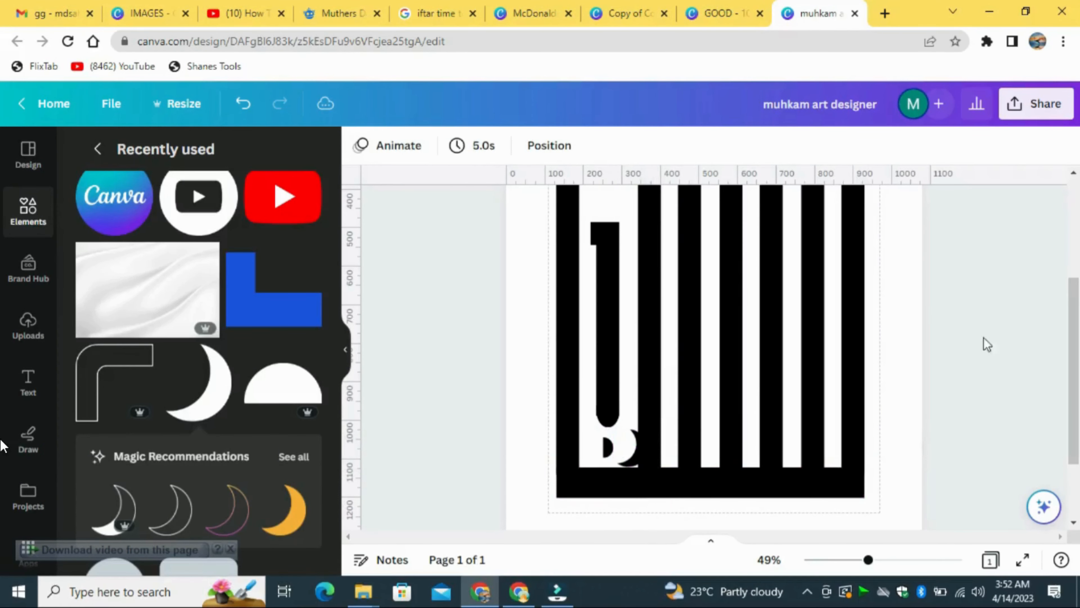
click(640, 462)
click(706, 538)
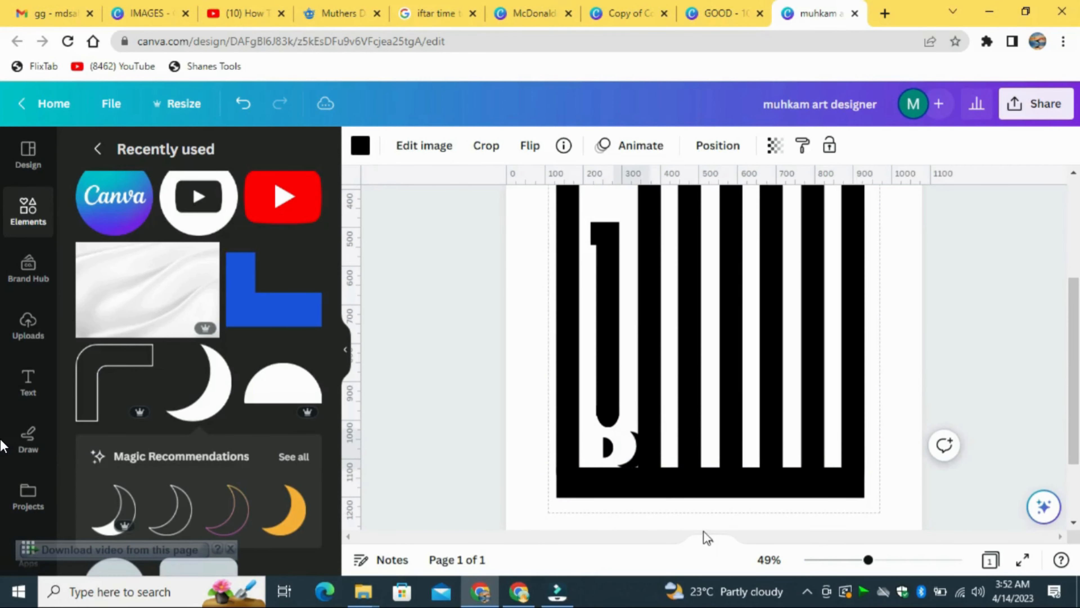
key(Down)
key(Down)
key(Down)
key(Down)
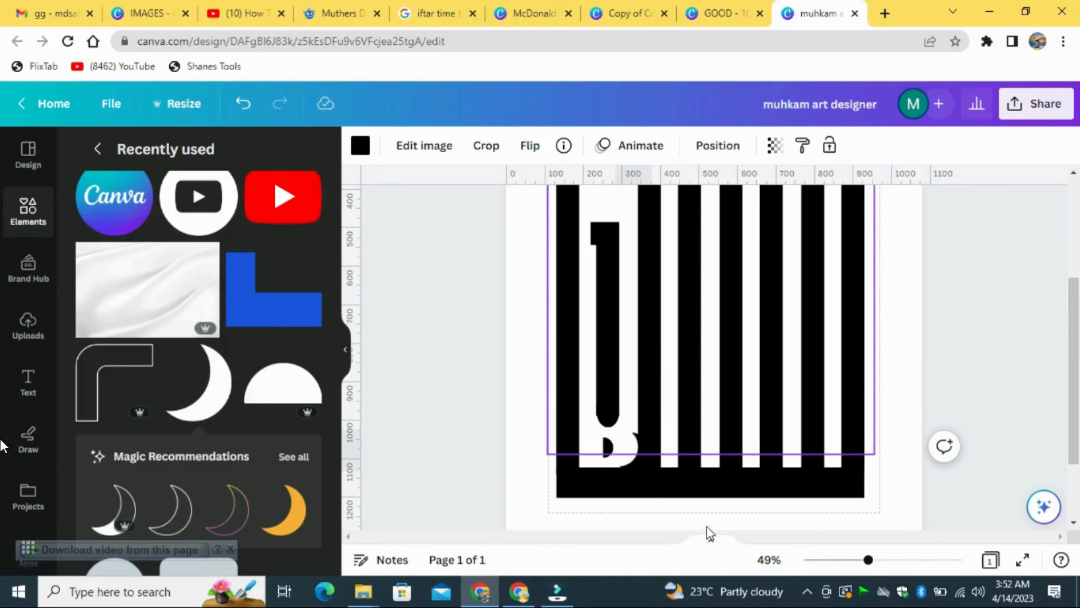
click(1030, 311)
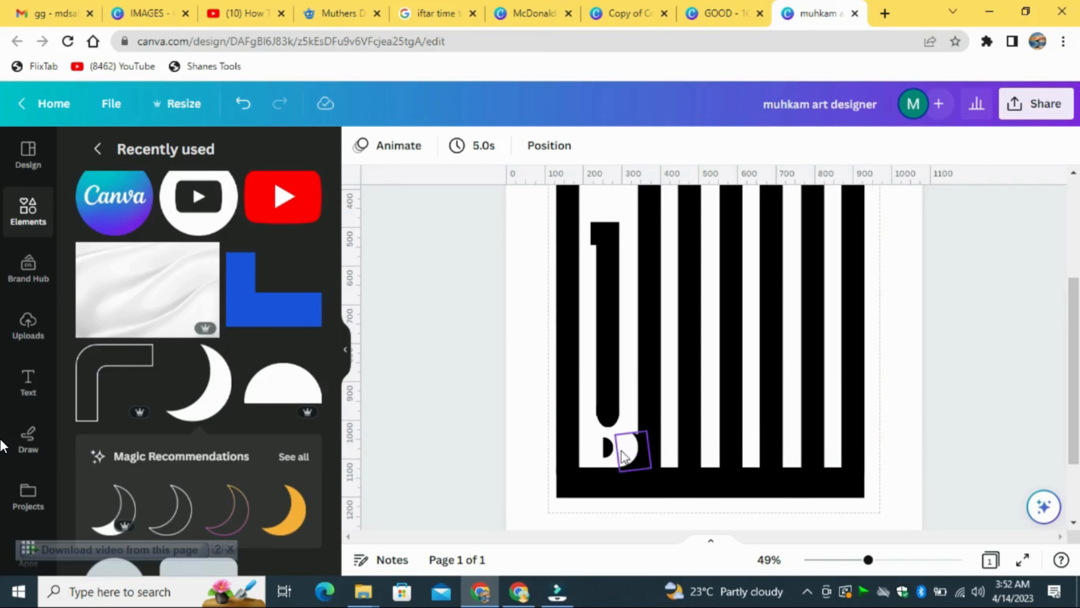
Step: Enlarge the crescent slightly and tilt it further so it rounds the white shape beside the half-circle at the G's base
click(642, 458)
drag(615, 433, 609, 426)
drag(622, 507, 662, 489)
click(1003, 320)
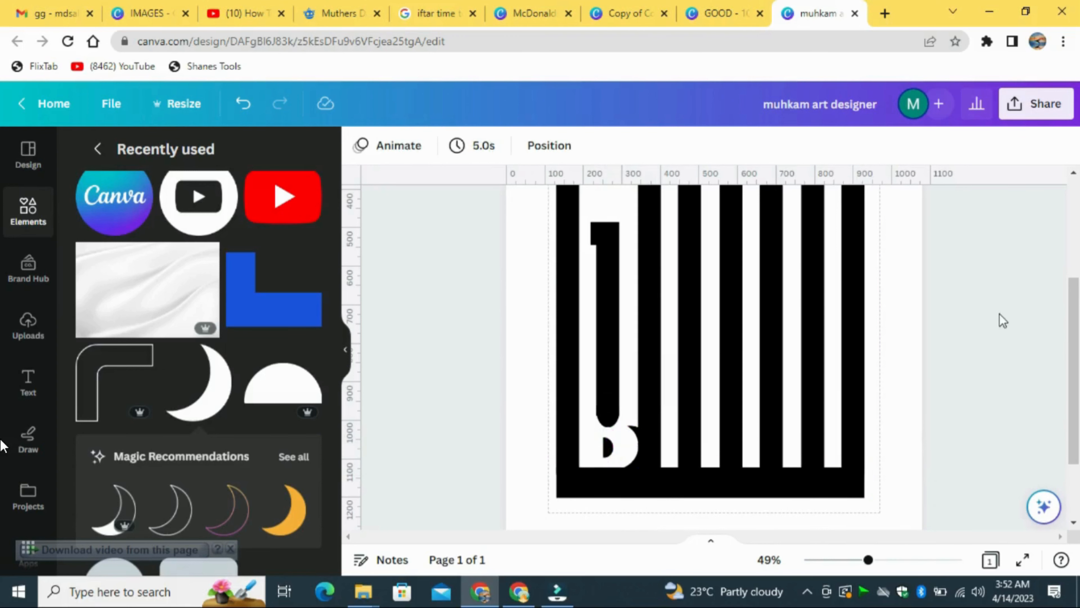
Step: Add a pill shape, shrink it into a white crossbar, and place it across the first O's right stem near the base
drag(868, 560, 853, 560)
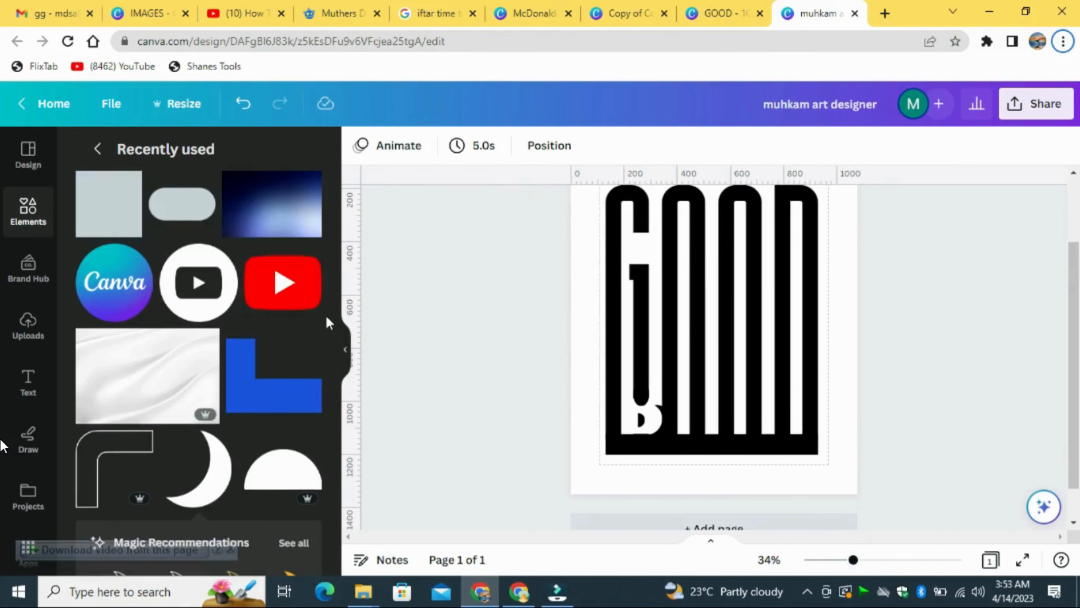
key(ctrl+v)
drag(757, 313, 715, 314)
drag(693, 272, 701, 333)
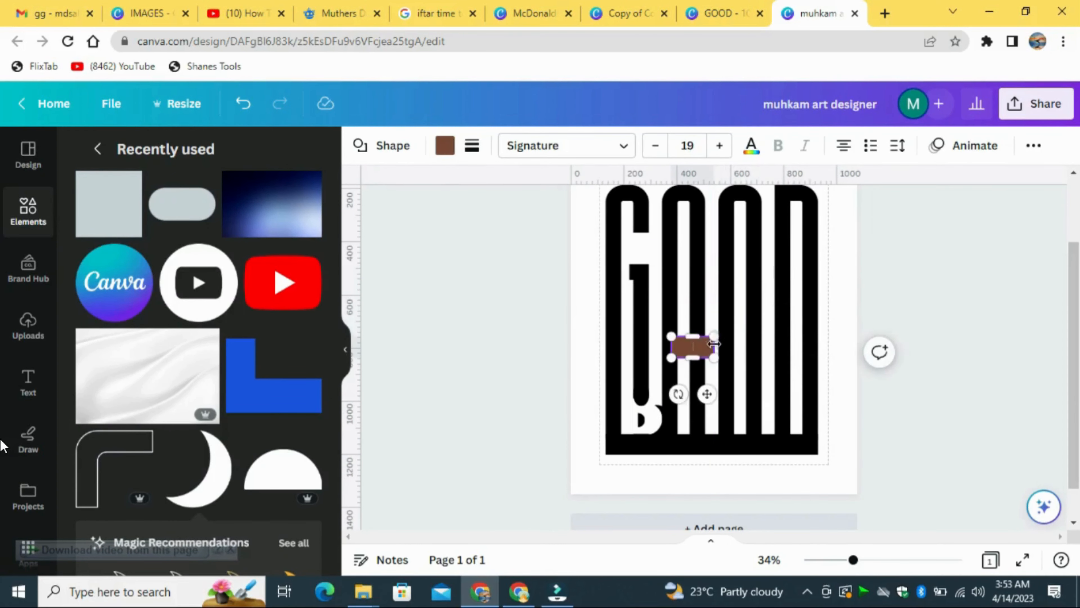
drag(703, 391, 711, 434)
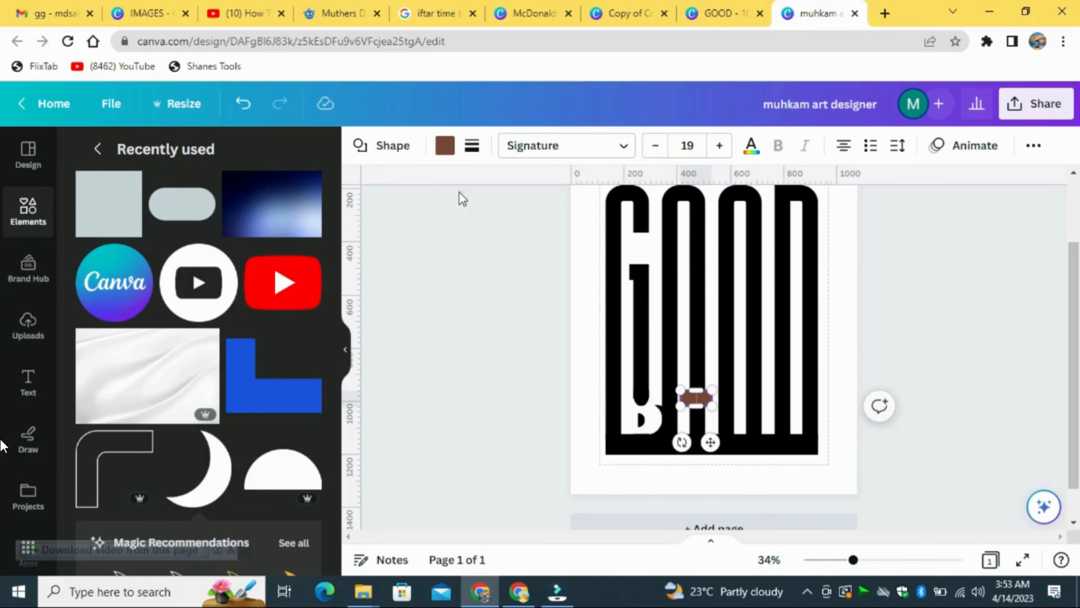
click(444, 147)
click(963, 312)
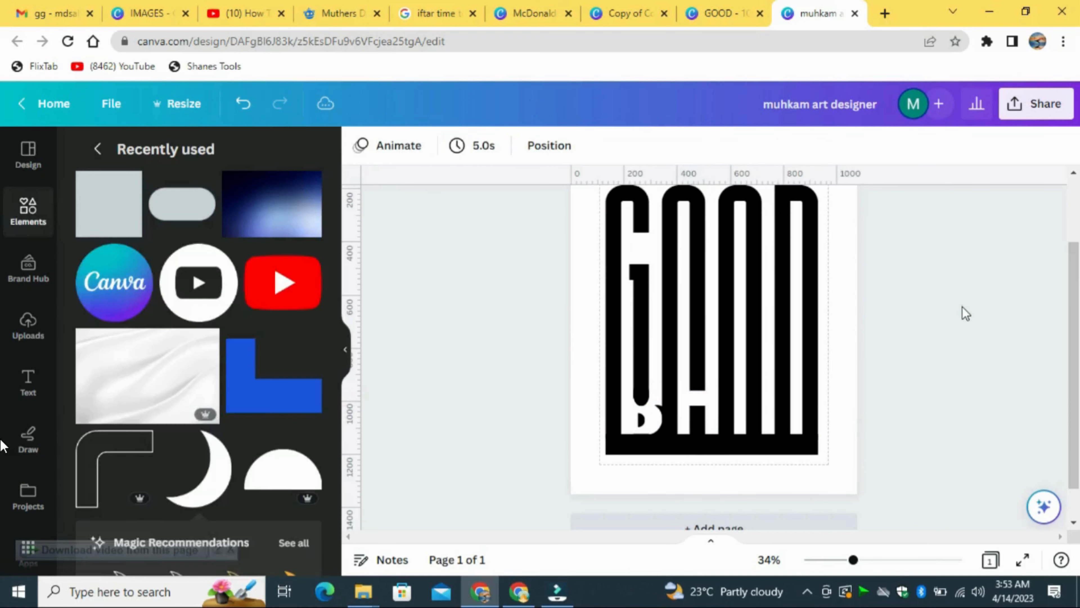
Step: Duplicate the white pill and fit it as a small block inside the D's narrow opening, just above the base
click(697, 395)
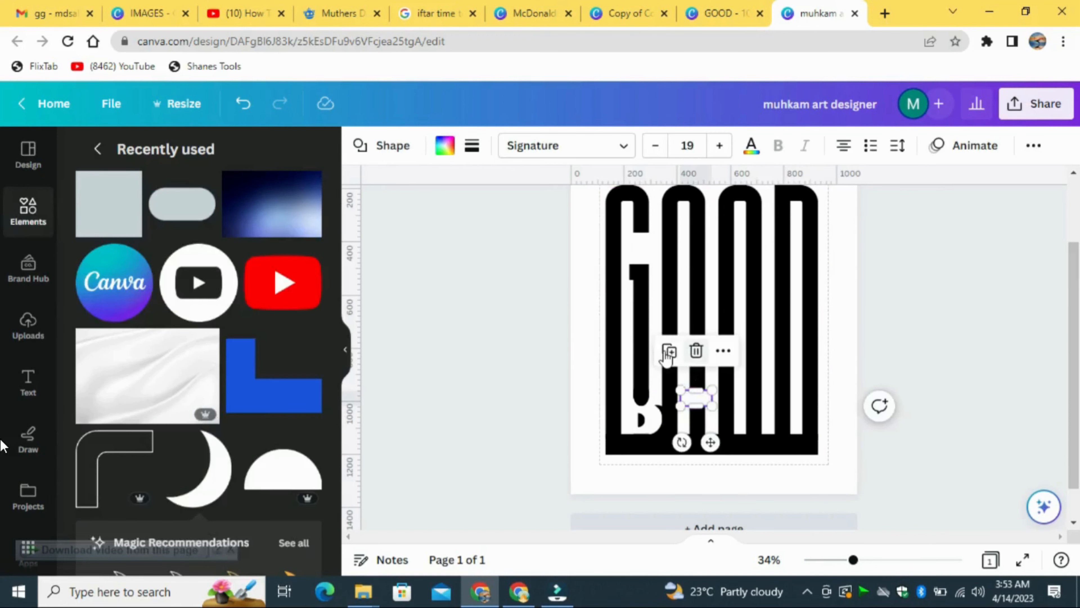
drag(711, 443, 813, 459)
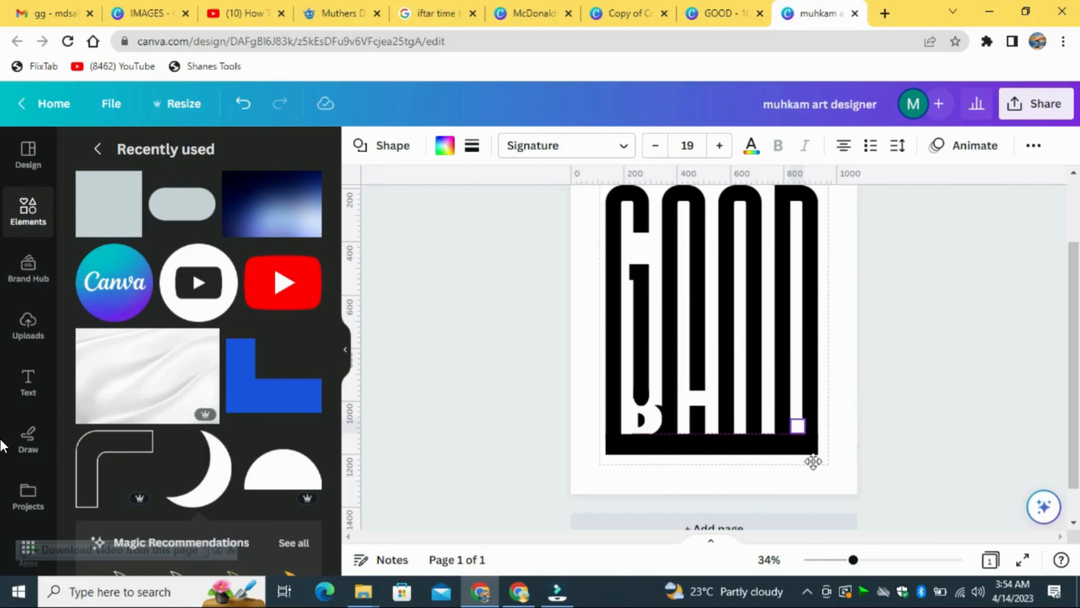
scroll(1038, 513, up, 3)
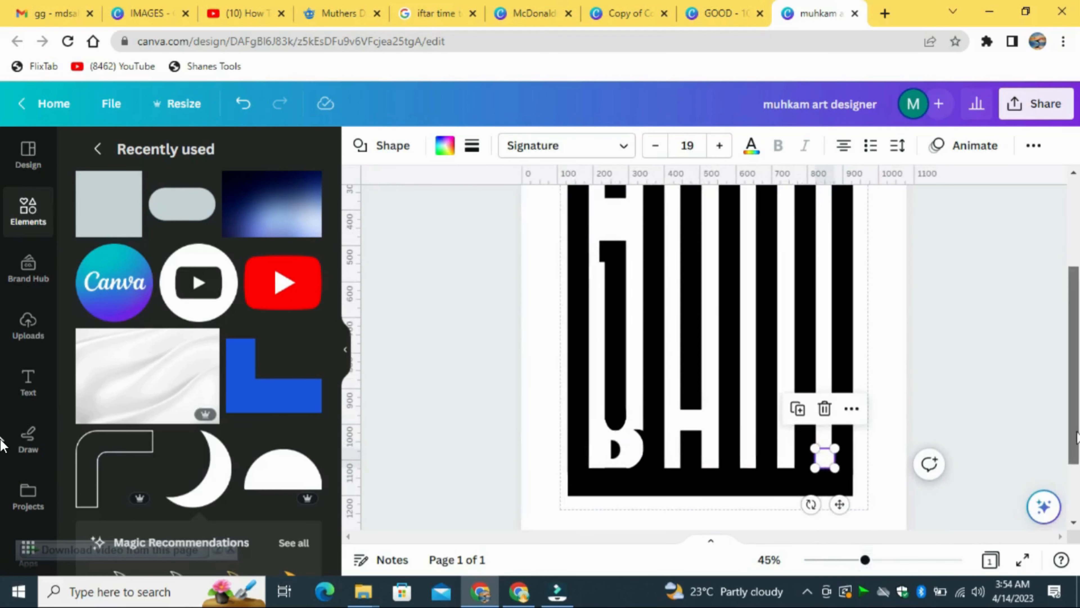
scroll(1077, 436, down, 2)
click(956, 379)
click(829, 390)
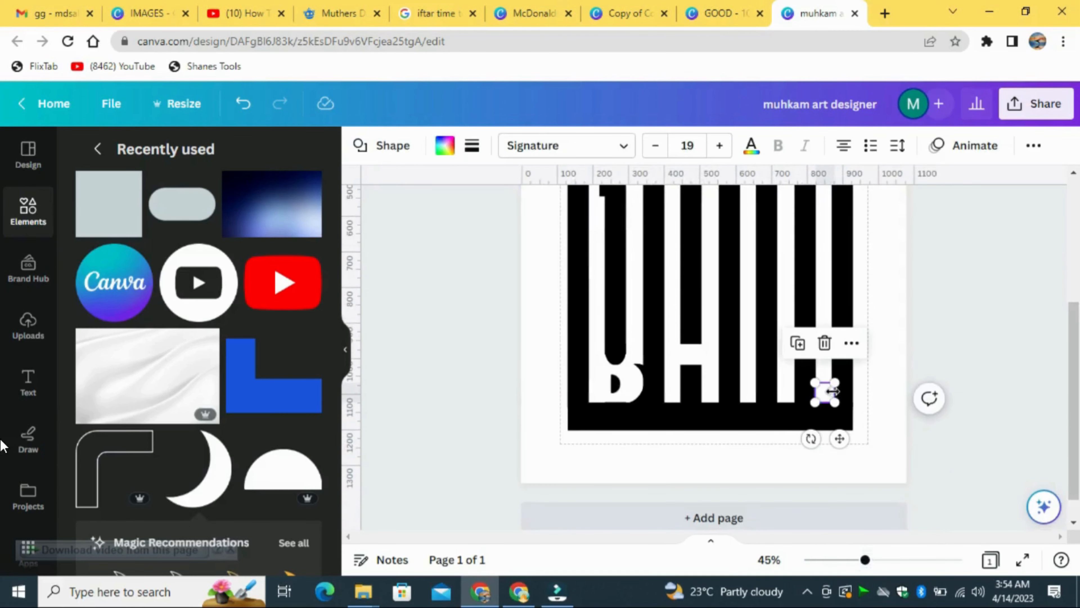
drag(833, 391, 830, 391)
drag(837, 438, 836, 433)
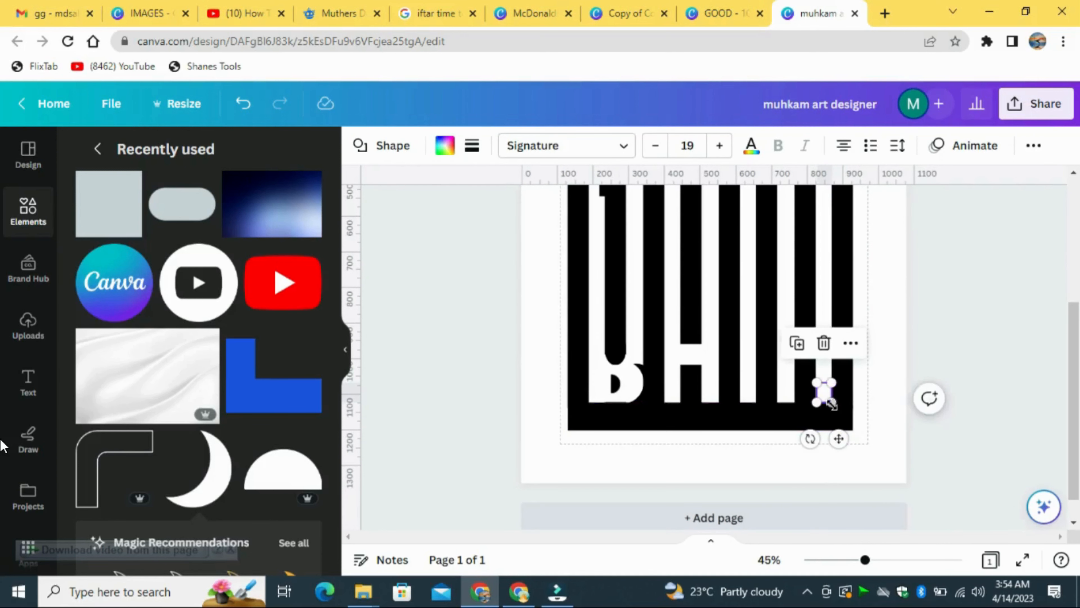
Step: Recolour the small block at the foot of the D's opening black
click(986, 342)
click(815, 393)
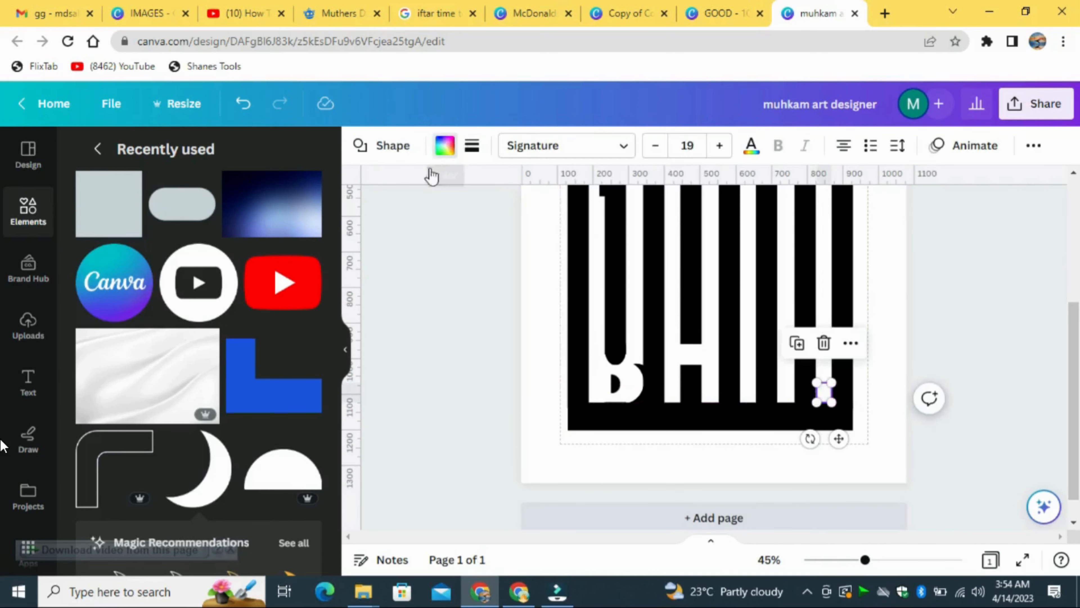
click(445, 145)
click(135, 241)
click(994, 288)
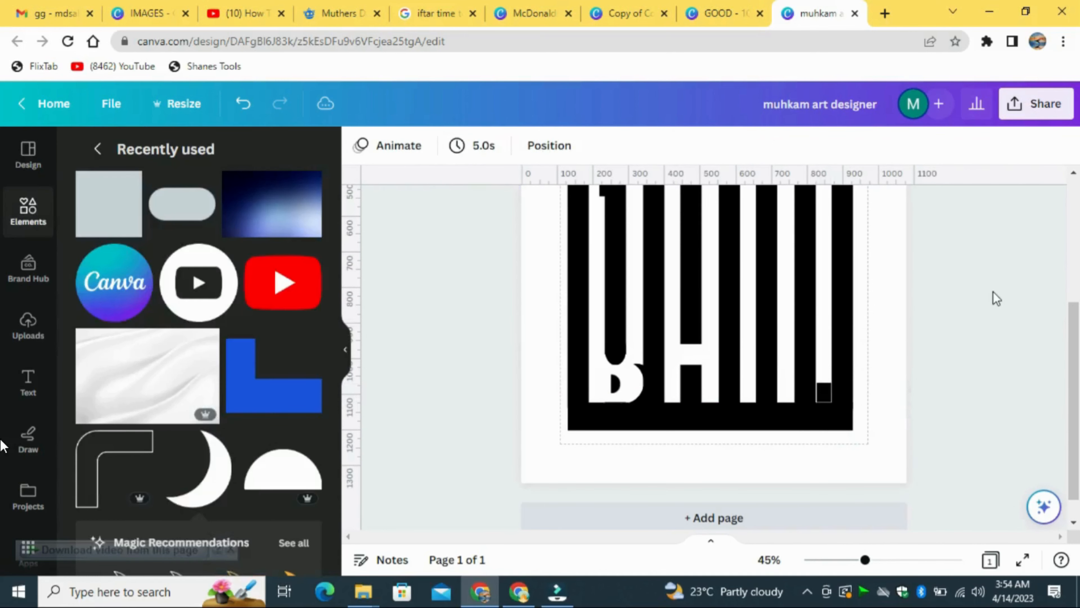
Step: Flatten the black block into a thin bar across the D's opening, leaving a white exclamation-mark dot beneath it
drag(866, 560, 879, 560)
click(870, 430)
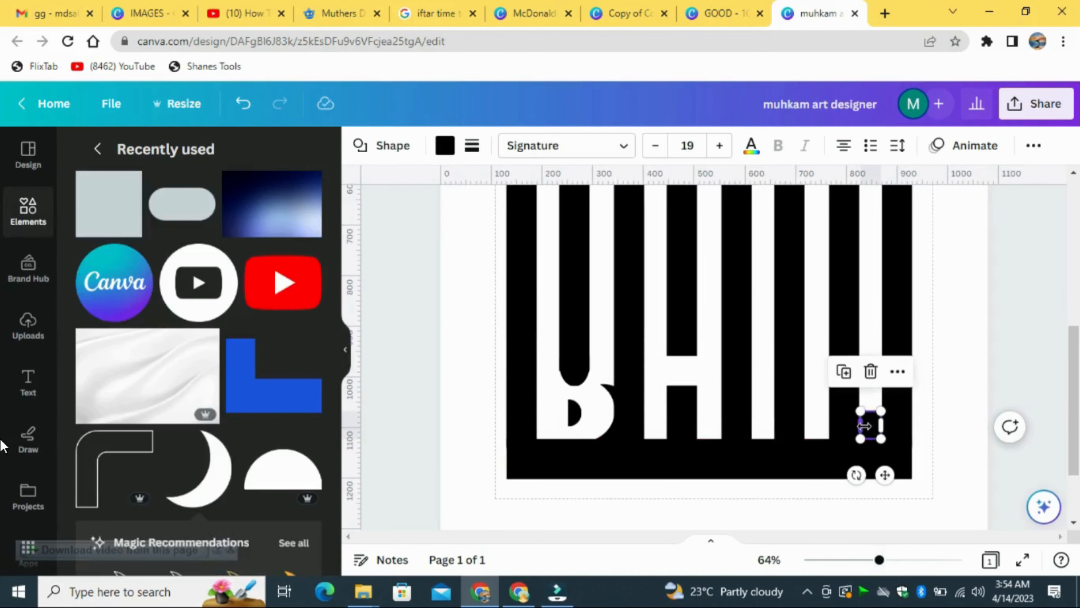
mouse_move(881, 424)
mouse_down()
mouse_move(870, 436)
mouse_move(875, 421)
mouse_up()
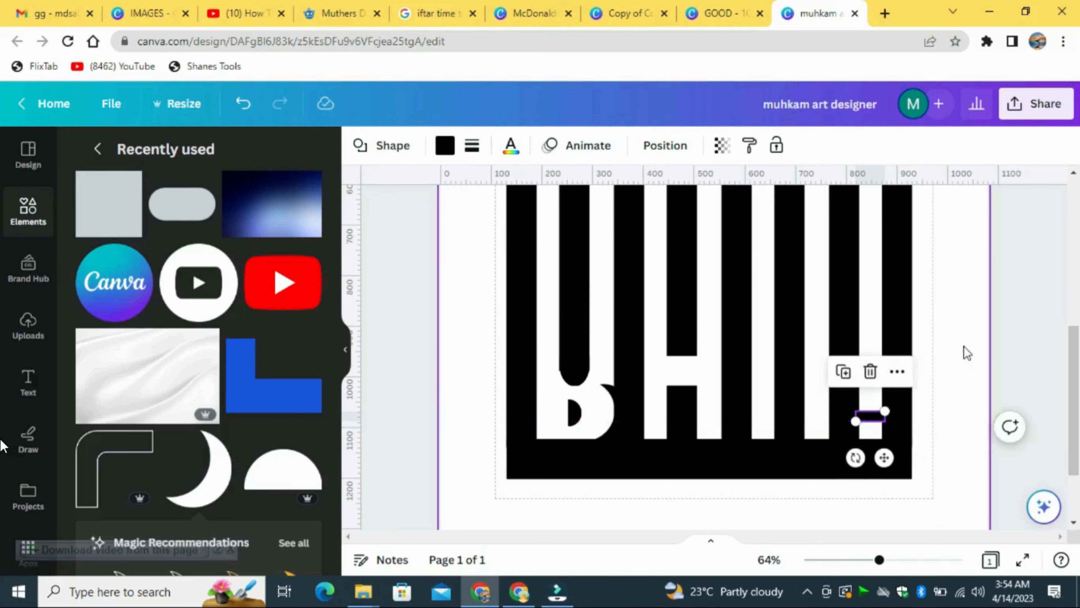
click(966, 351)
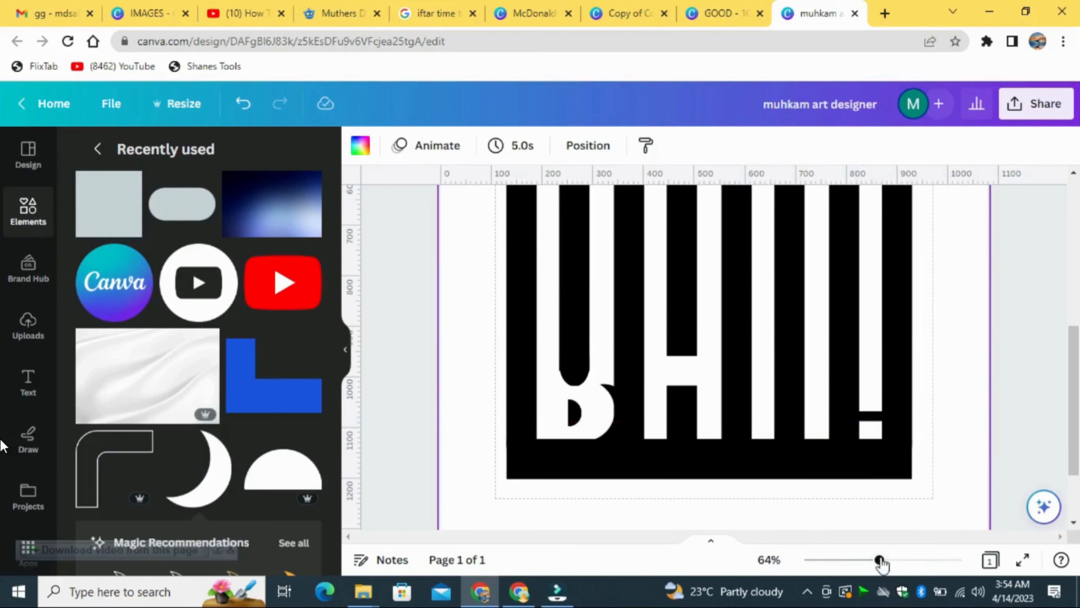
Step: Add the blue L shape, rotate it a quarter turn counterclockwise, and shrink it to fit around the foot of the second O's right stem
drag(879, 560, 859, 560)
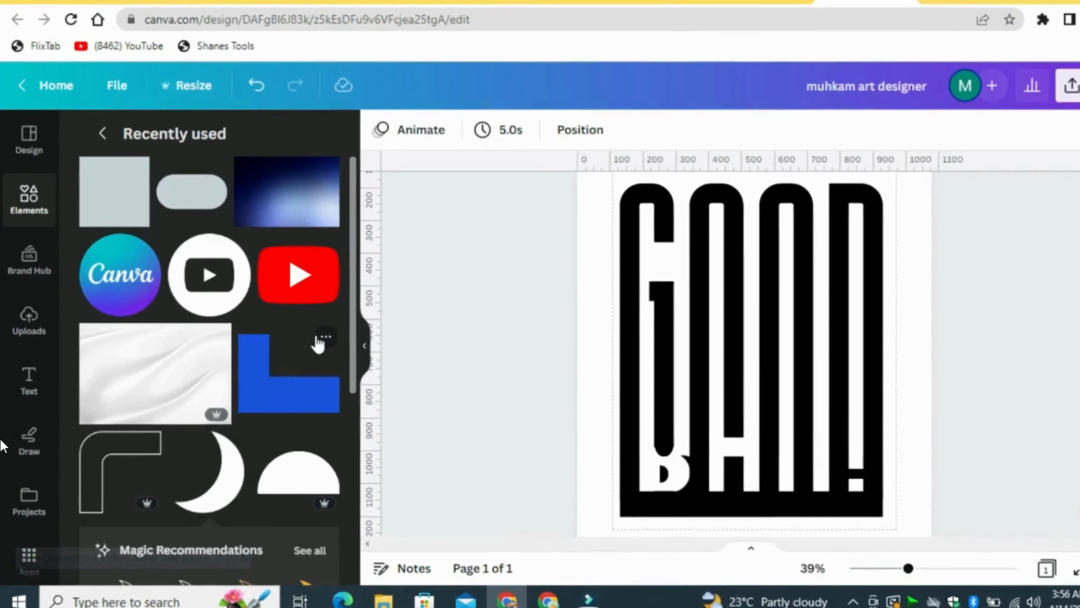
click(309, 341)
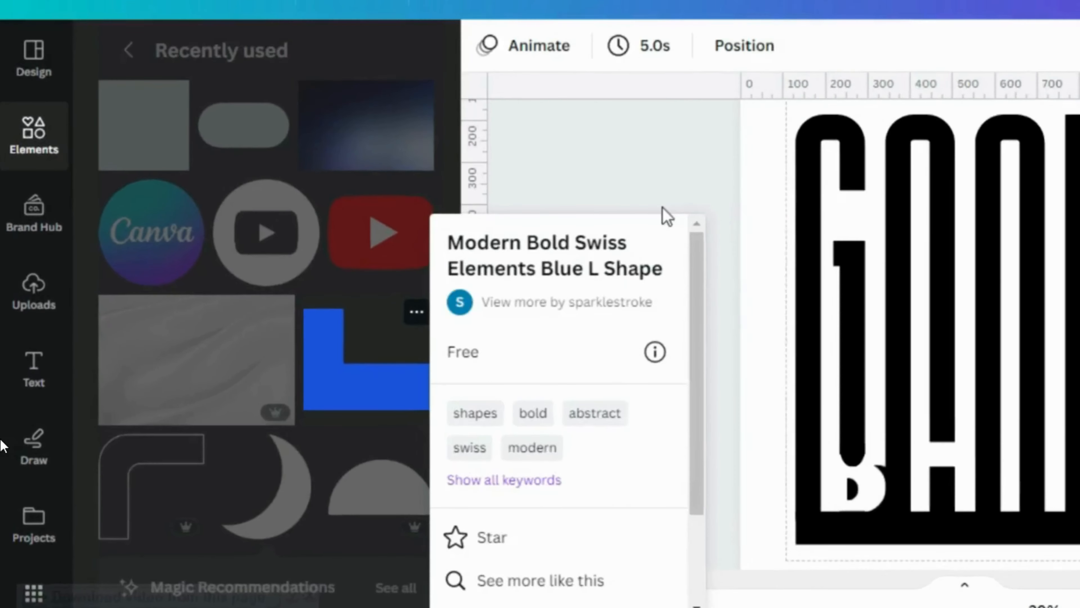
click(650, 183)
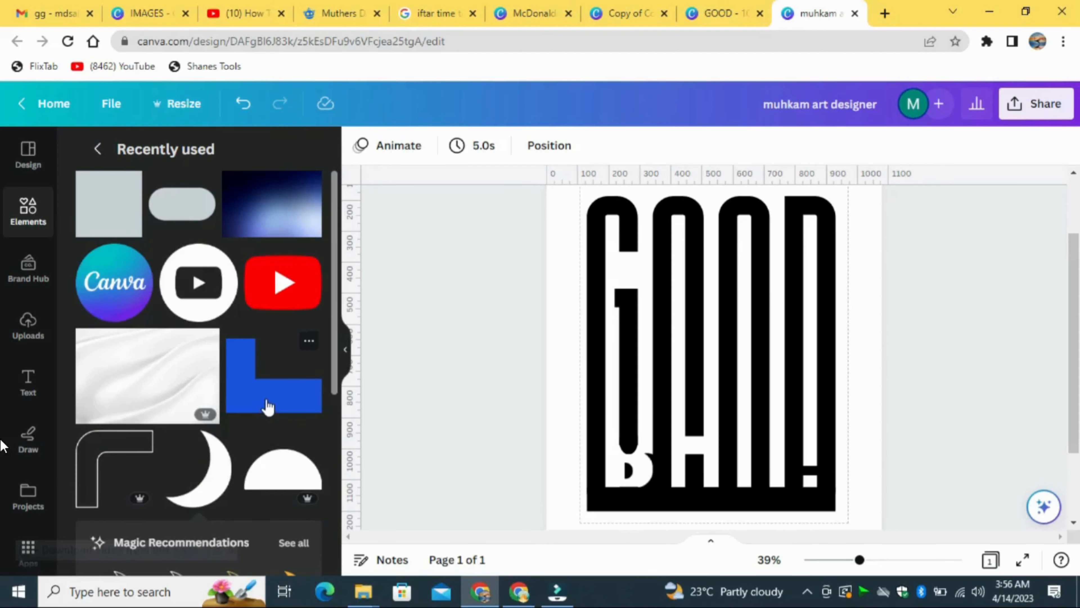
click(268, 406)
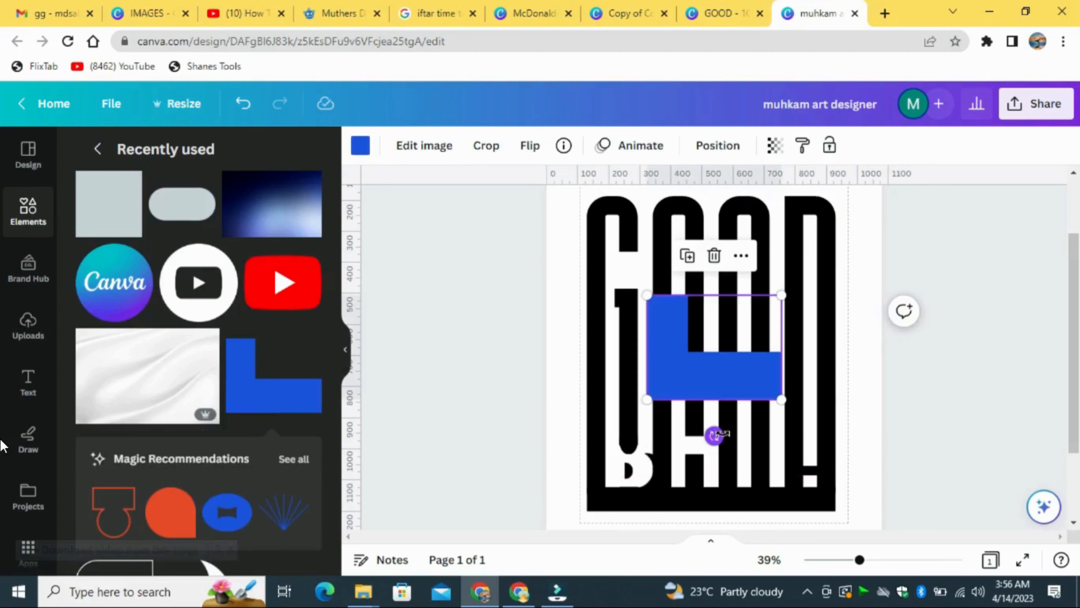
drag(715, 435, 799, 344)
drag(766, 280, 823, 451)
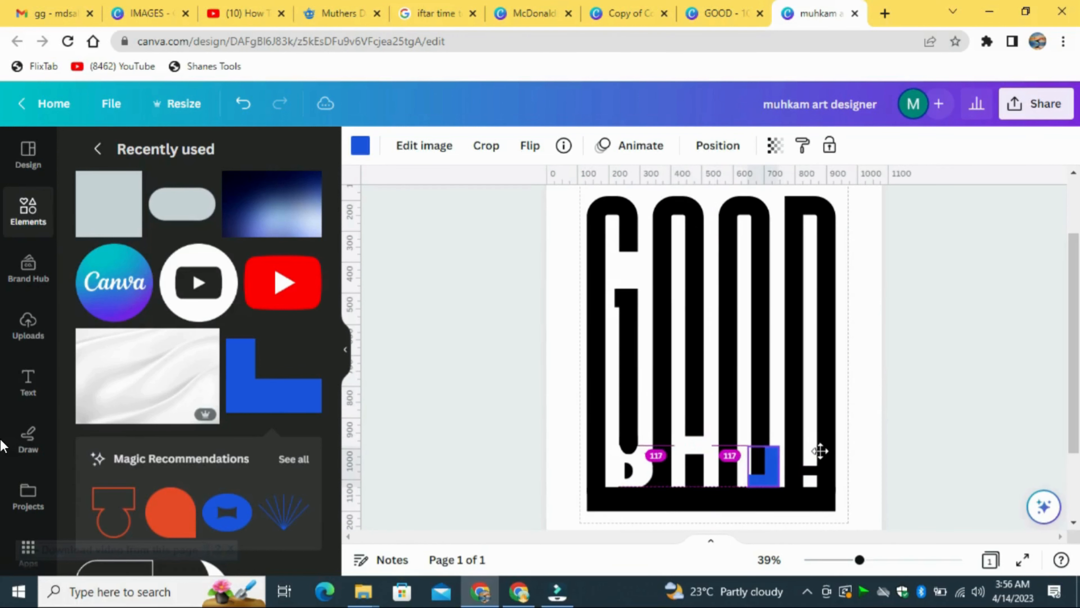
drag(823, 451, 822, 450)
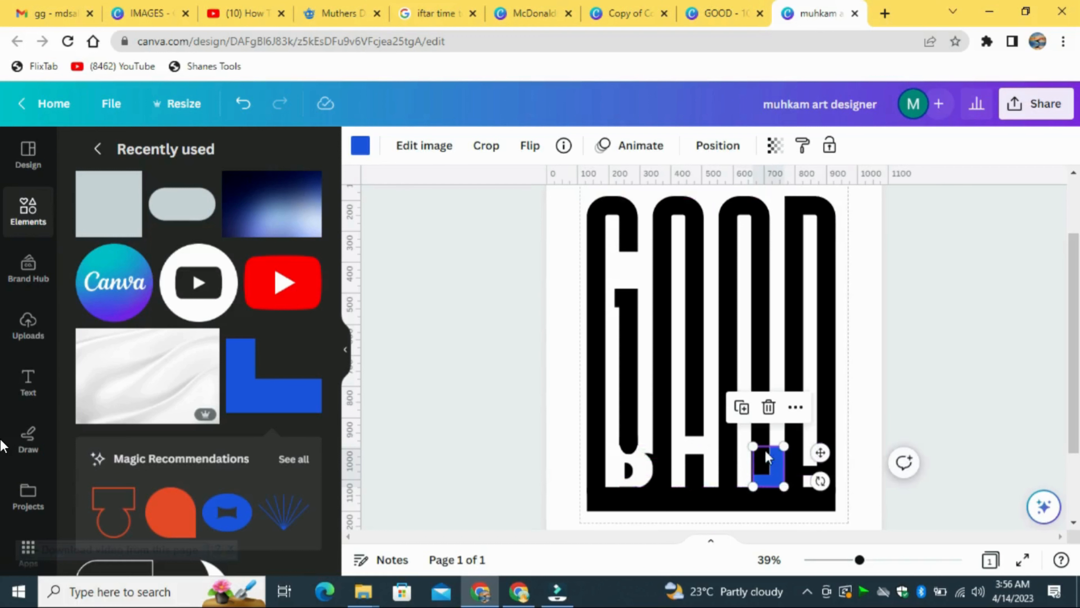
click(748, 447)
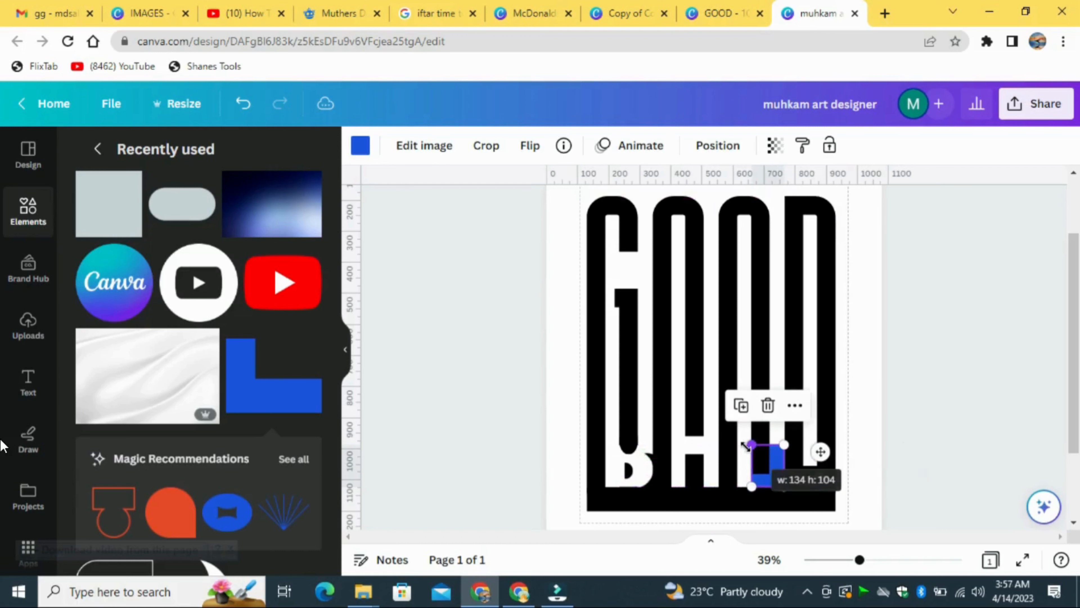
click(1007, 378)
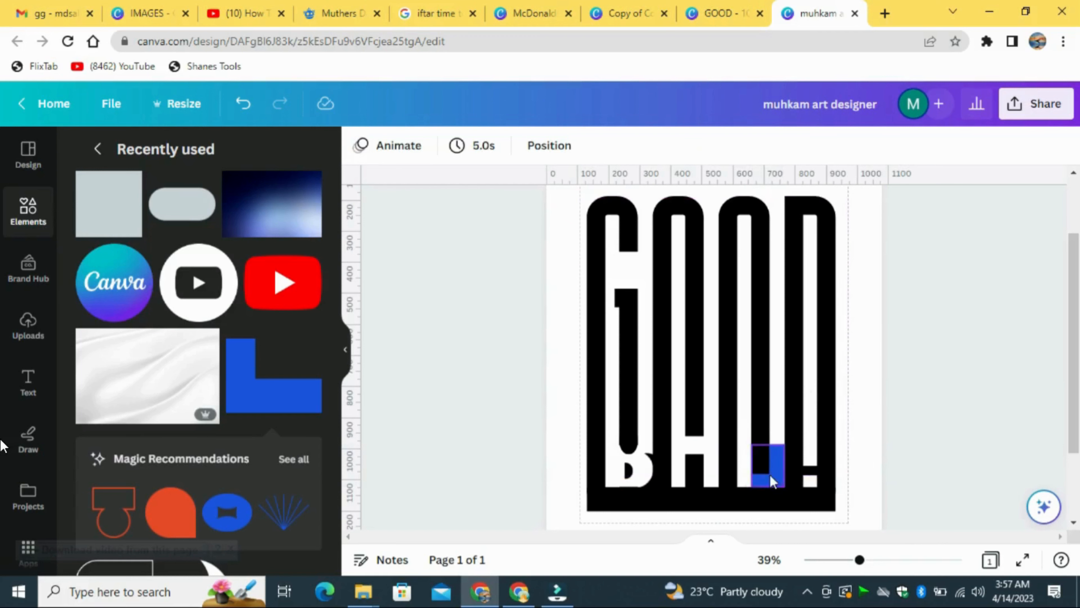
Step: Recolour the blue L shape white
click(777, 468)
click(360, 145)
click(220, 241)
click(989, 332)
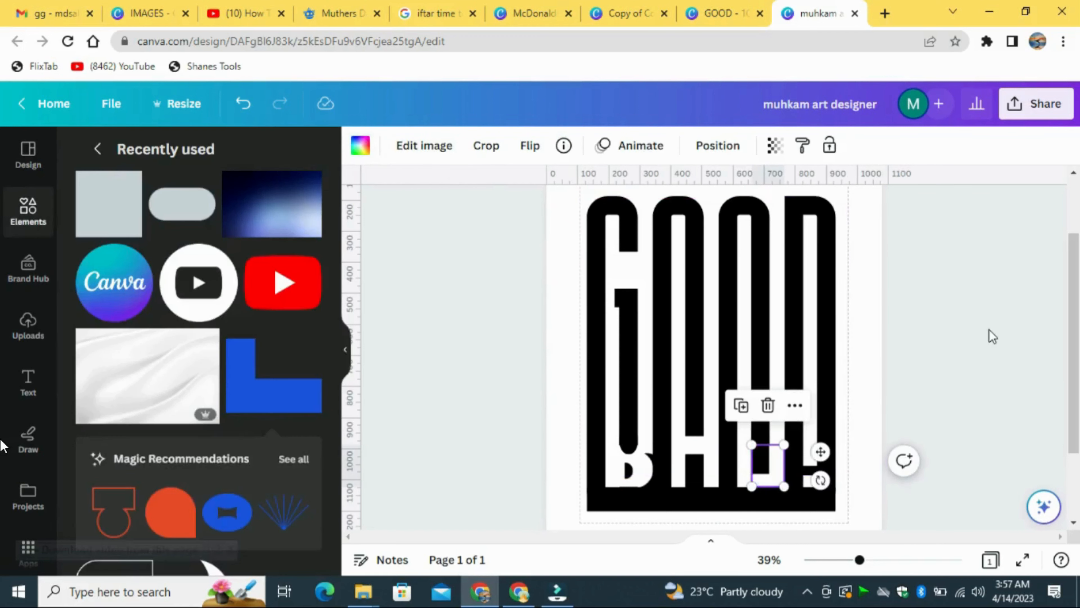
Step: Enlarge the white L shape slightly so it closes the thin black gap beneath the second O's right stem
click(874, 562)
click(876, 565)
scroll(776, 407, down, 3)
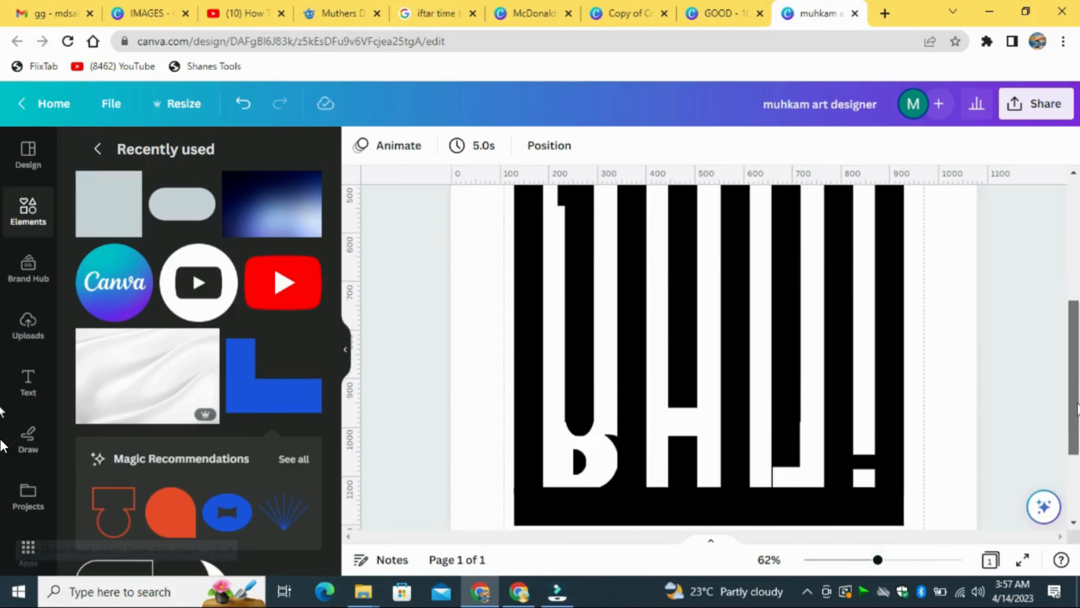
click(776, 407)
drag(773, 393, 768, 386)
click(936, 389)
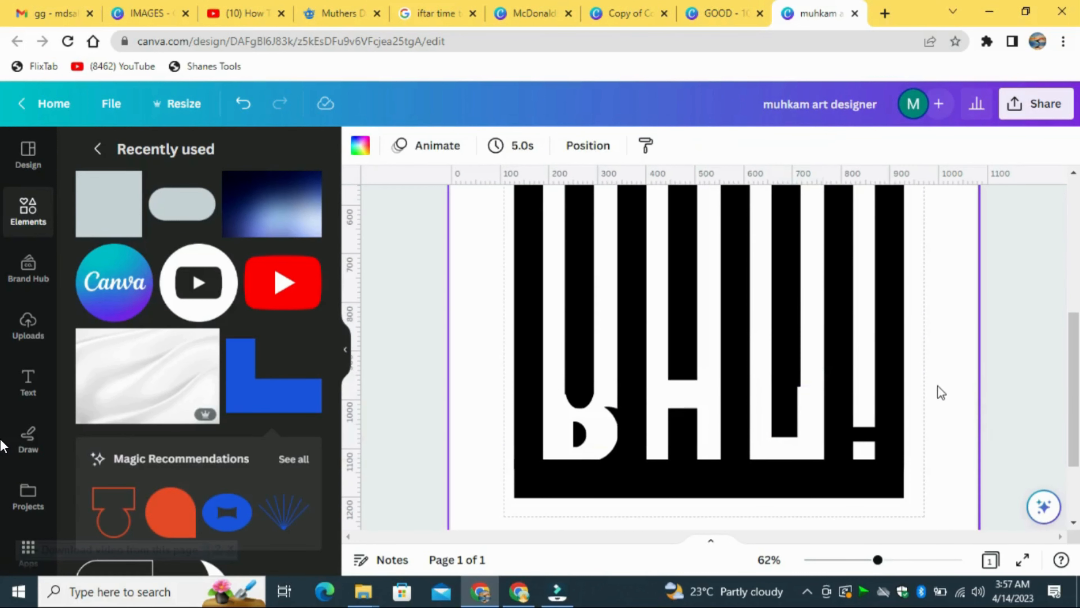
Step: Add a square, resize it into a narrow vertical strip, and place it over the notch at the second O's lower right stem
click(113, 220)
click(868, 260)
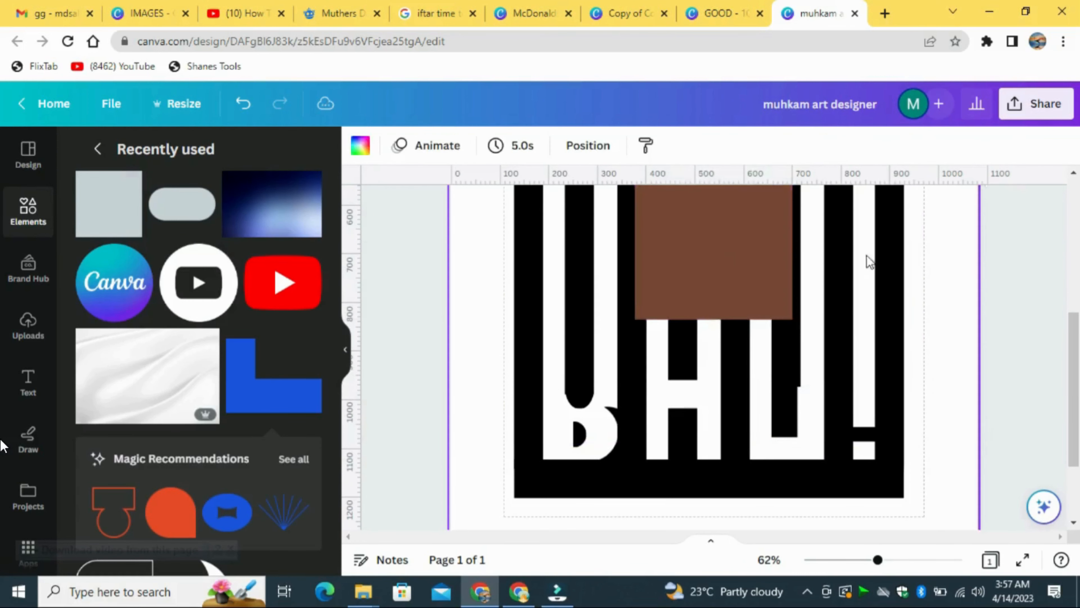
drag(740, 272, 634, 343)
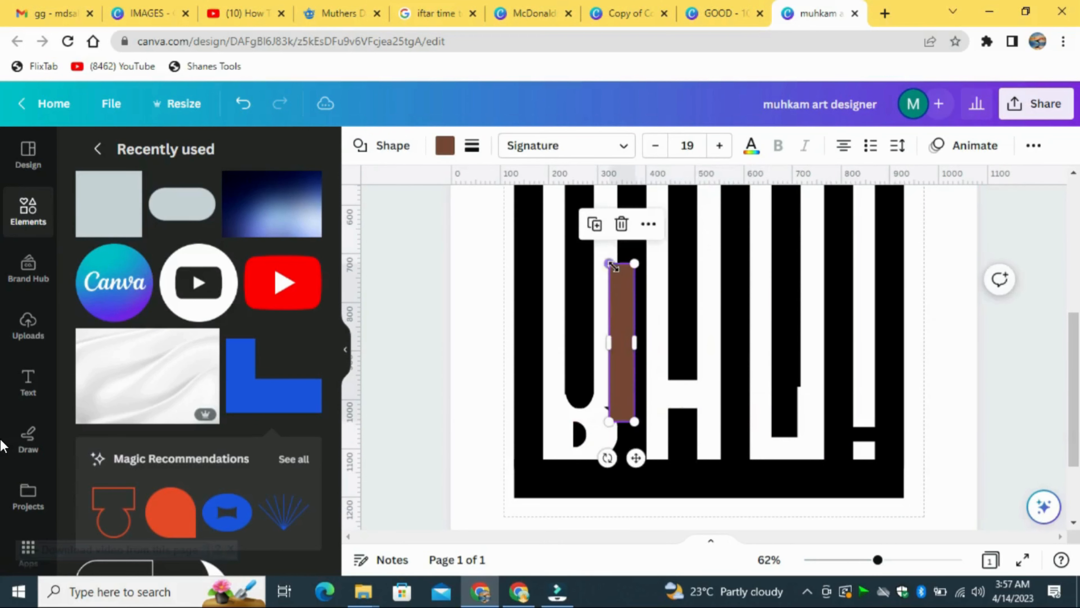
drag(622, 264, 621, 352)
drag(621, 457, 809, 478)
Step: Colour the strip black and fine-tune its position and height so it fills the notch in the second O's right stem
click(445, 145)
click(134, 241)
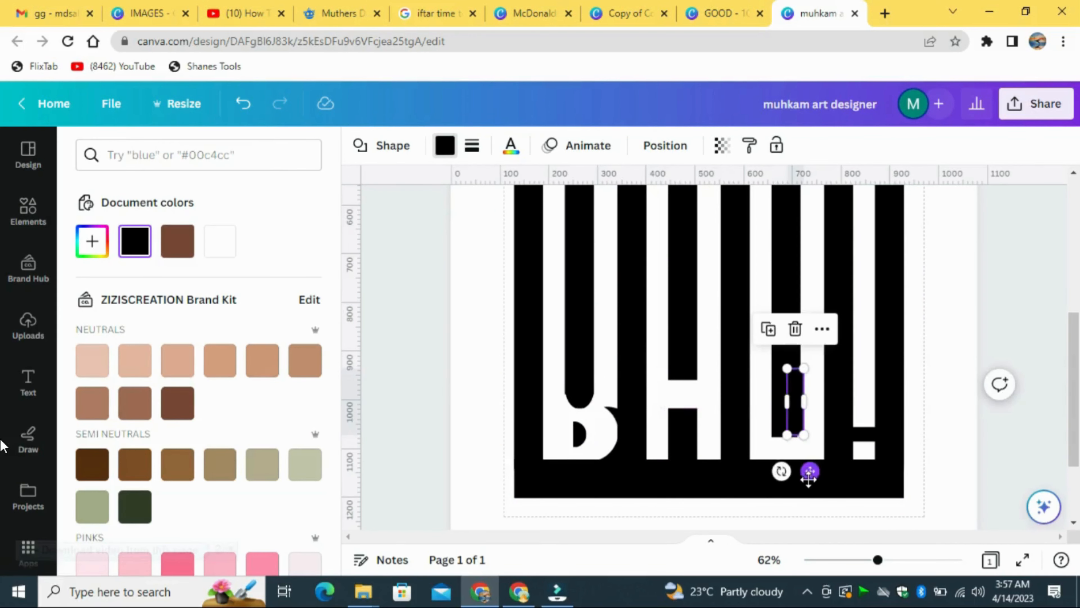
click(960, 350)
click(796, 423)
drag(808, 466, 800, 470)
drag(795, 368, 799, 366)
click(954, 370)
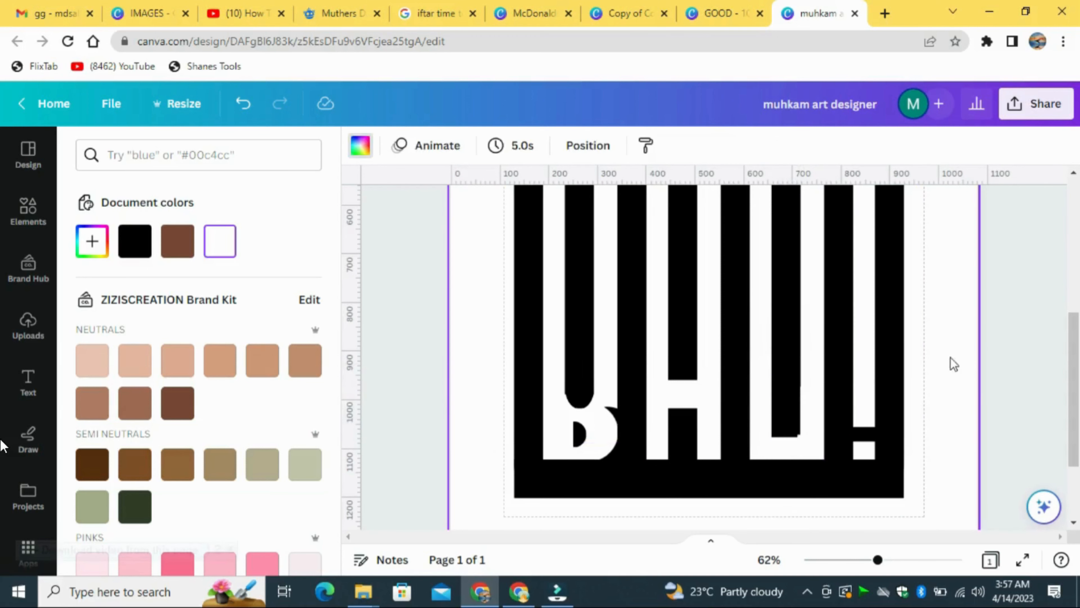
click(788, 408)
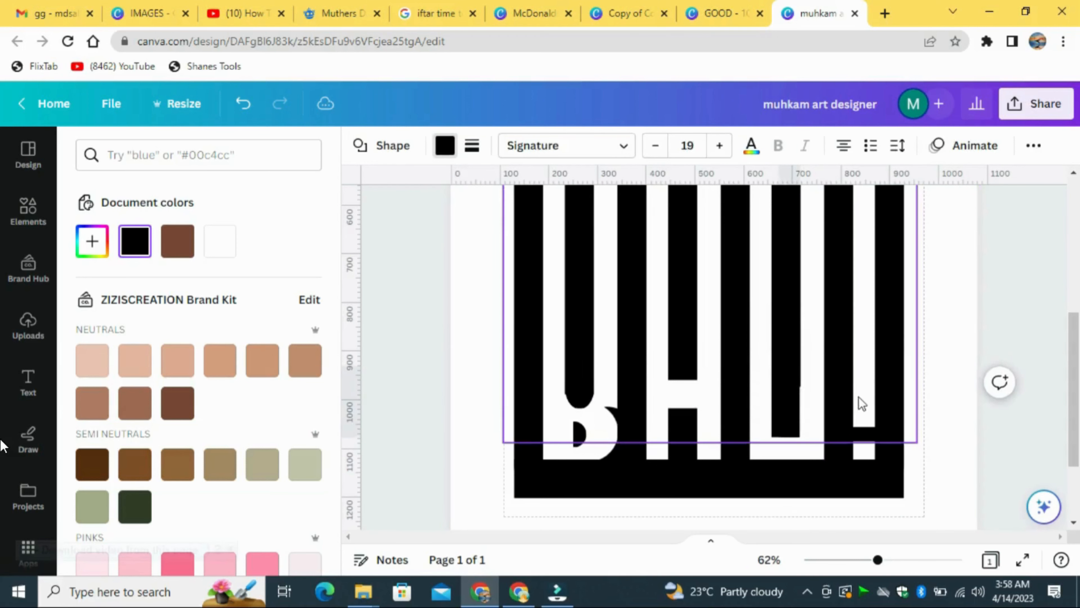
Step: Add the crescent graphic and place it over the lower right corner of the white shape beneath the second O
click(943, 329)
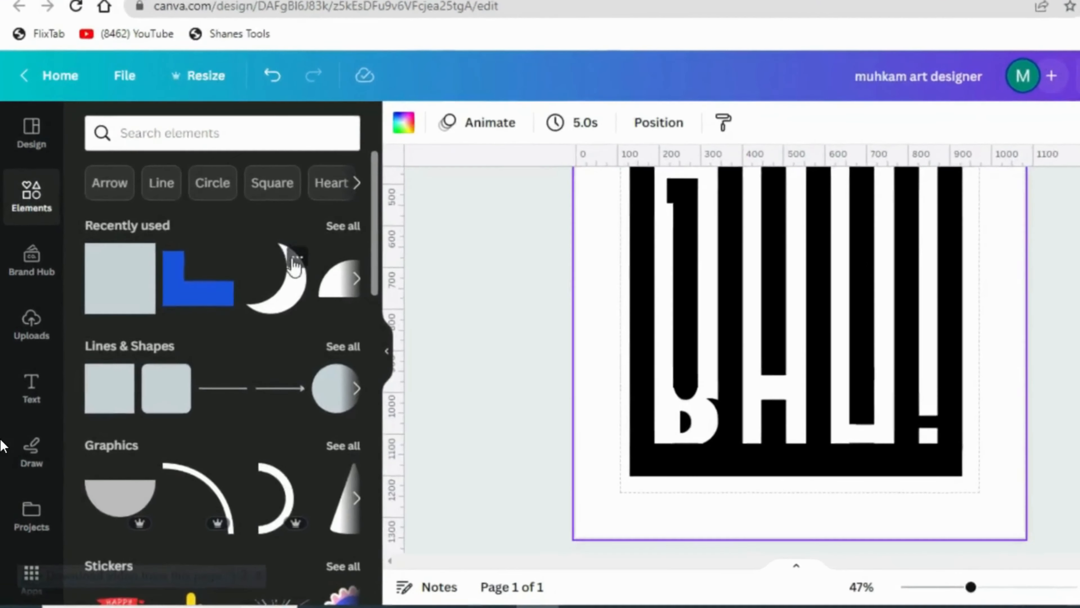
click(266, 264)
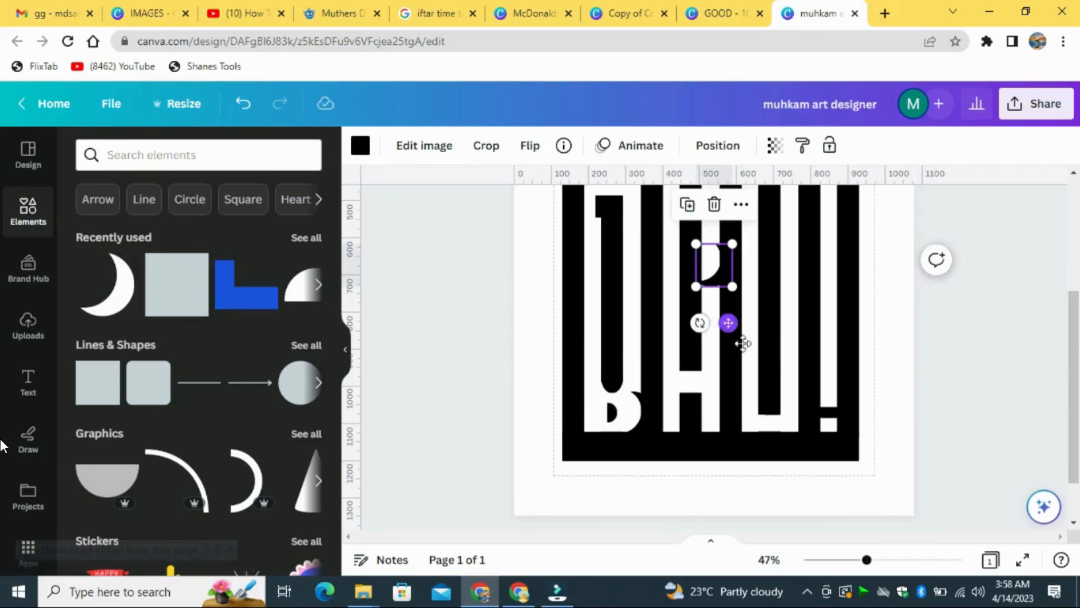
drag(726, 321, 804, 466)
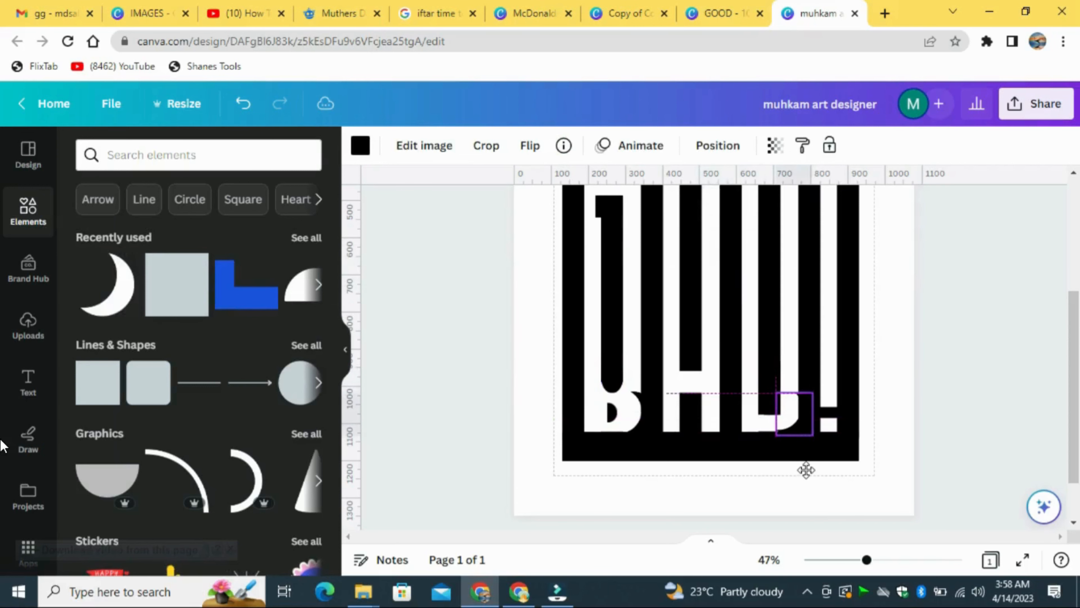
drag(806, 469, 806, 469)
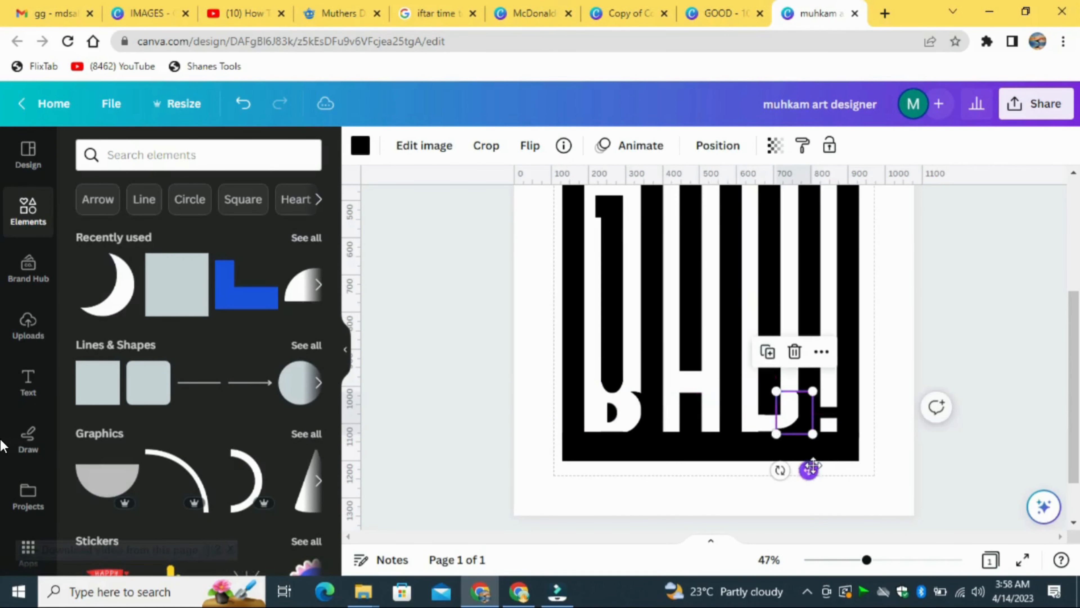
click(886, 348)
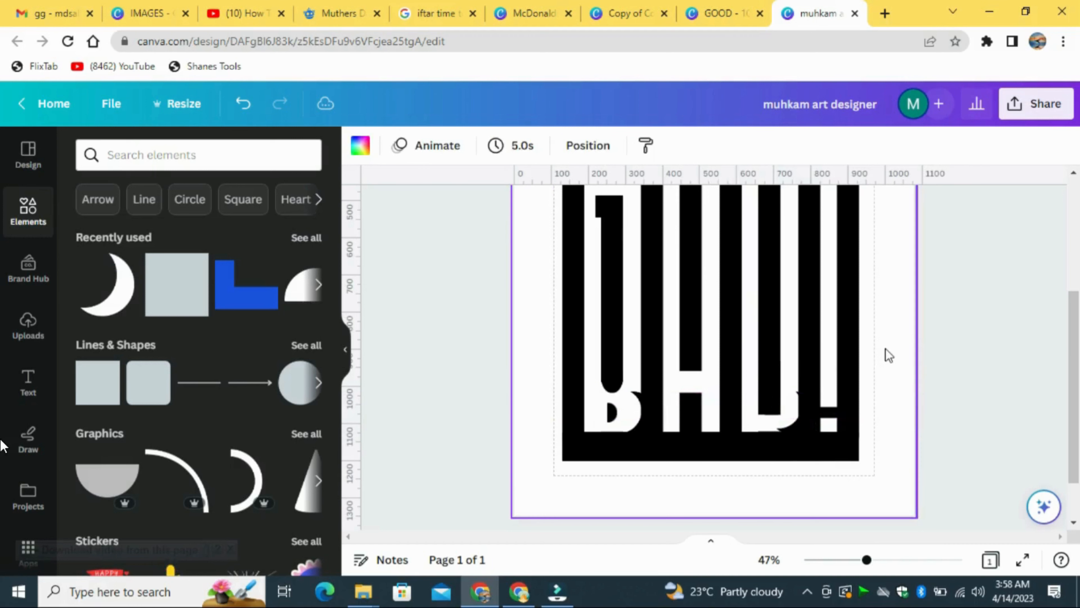
Step: Resize the crescent slightly from its corners so it rounds off the lower right of the D shape
click(796, 429)
drag(776, 435, 772, 438)
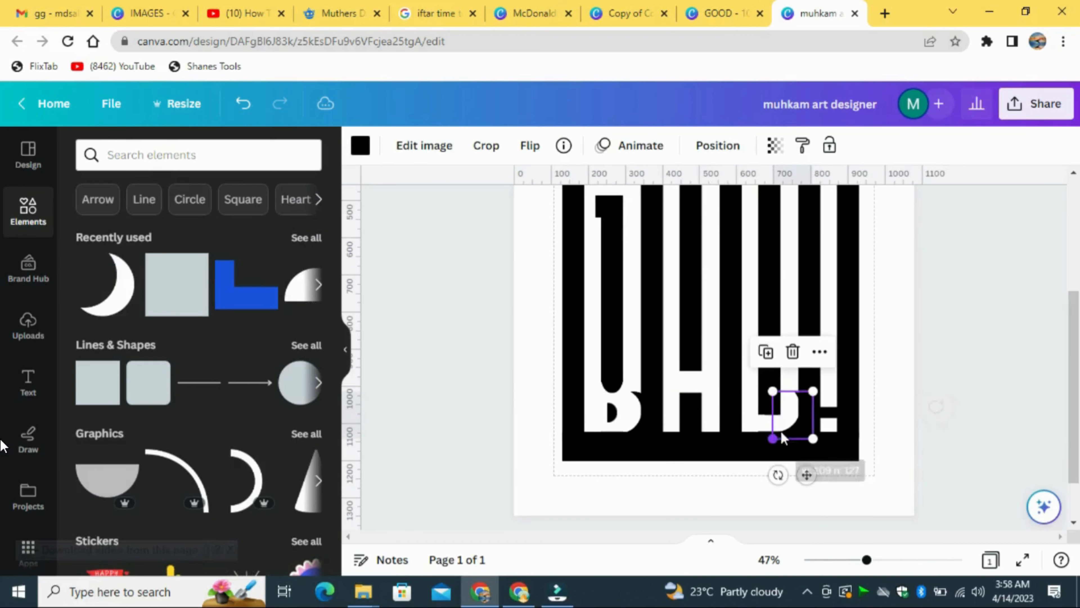
drag(813, 390, 812, 386)
click(889, 350)
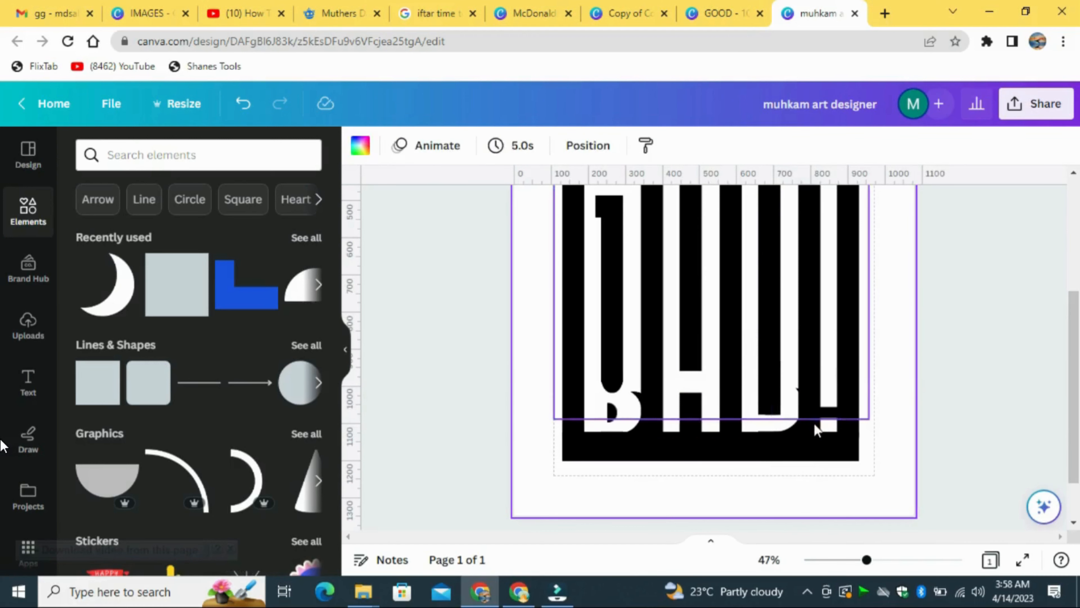
click(800, 428)
mouse_move(779, 472)
mouse_down()
mouse_move(804, 493)
mouse_move(780, 474)
mouse_up()
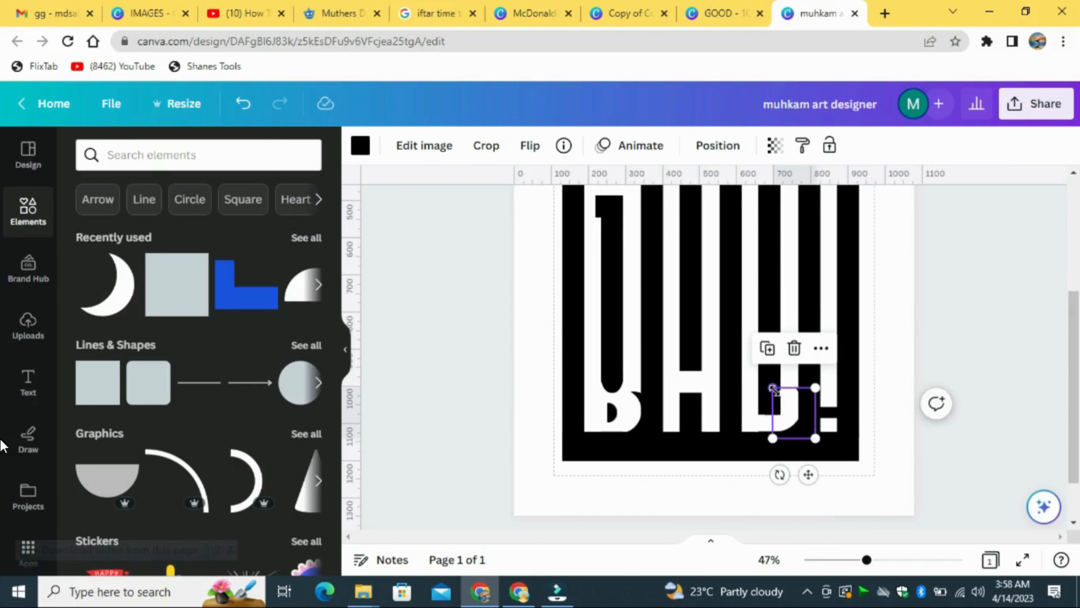
drag(774, 389, 777, 393)
click(908, 357)
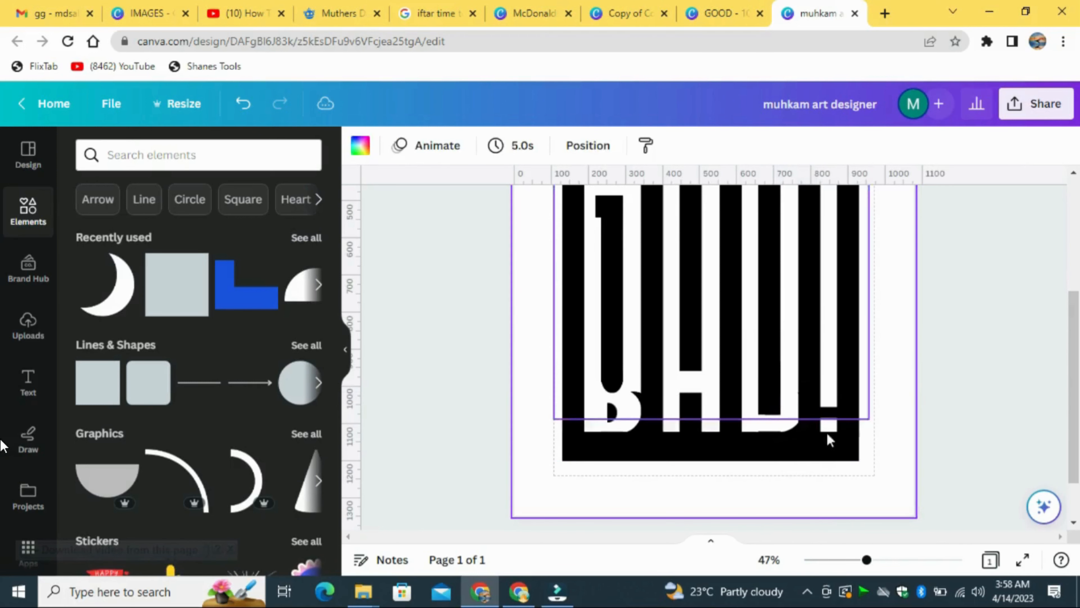
Step: Nudge the crescent slightly to clean up the D's rounded corner and check the complete lettering
drag(867, 559, 848, 561)
drag(1075, 306, 1076, 263)
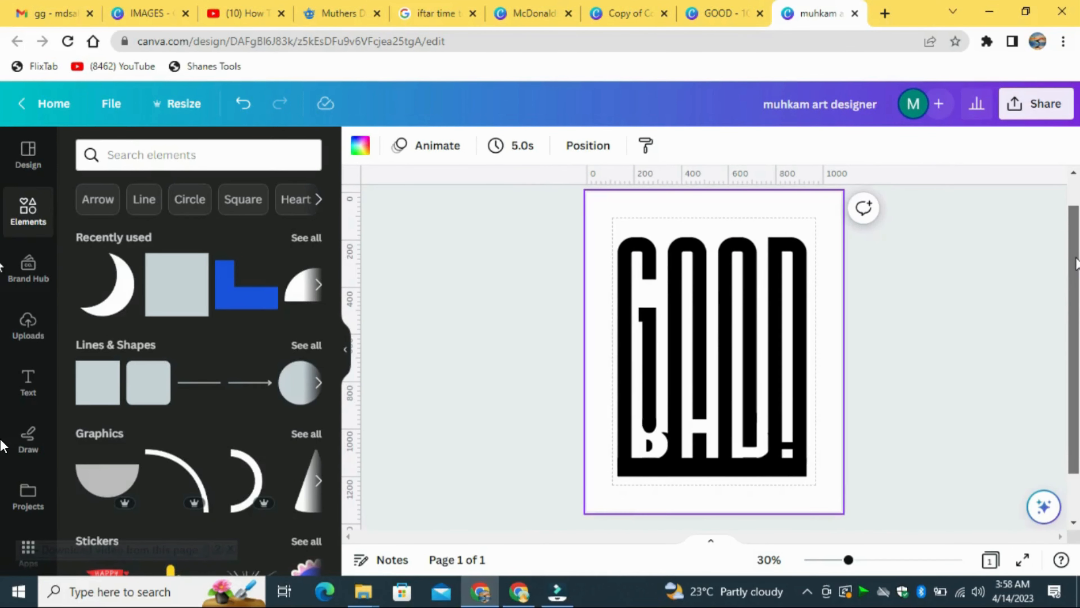
click(963, 344)
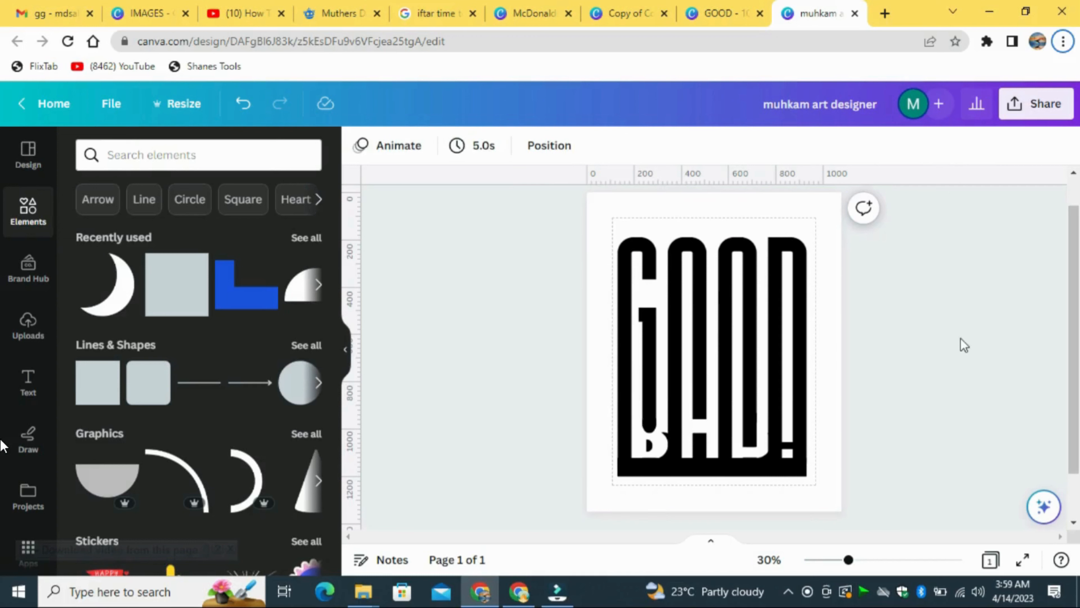
drag(847, 561, 897, 561)
click(822, 444)
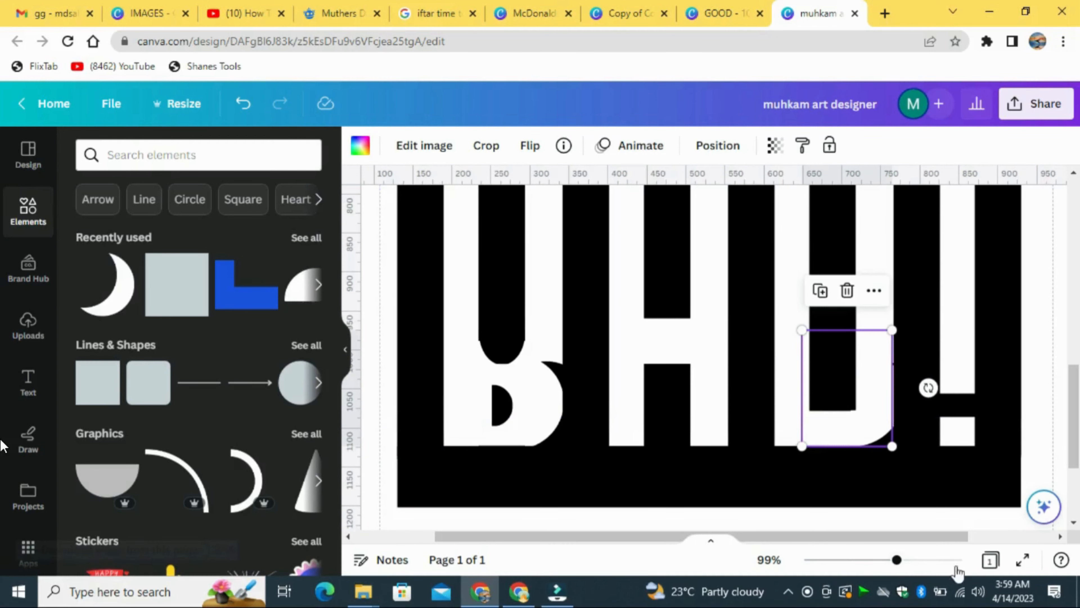
drag(882, 419, 875, 413)
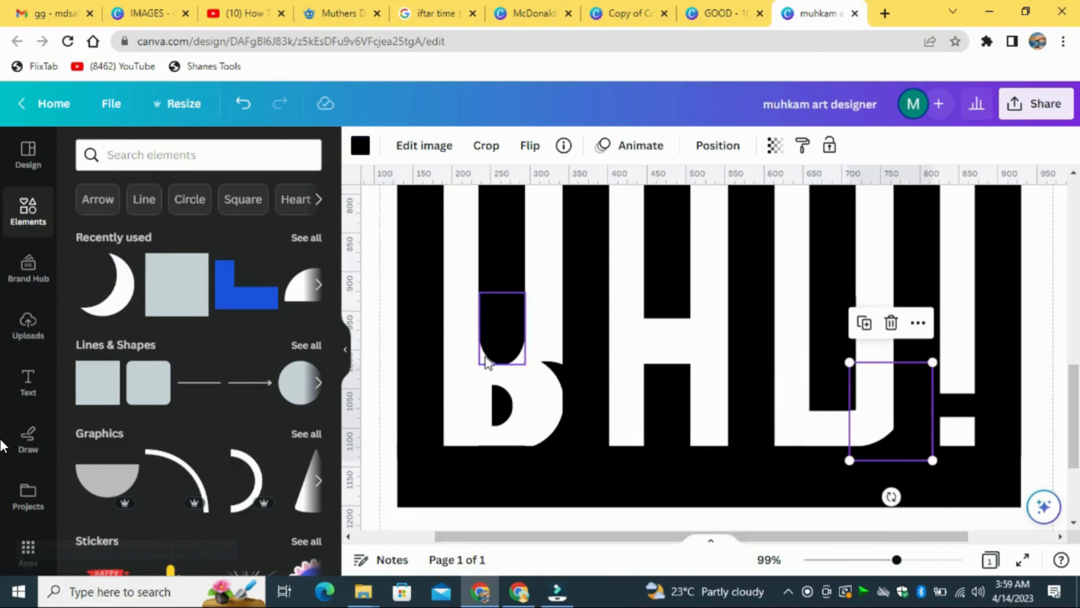
click(501, 327)
drag(915, 569, 866, 561)
click(893, 442)
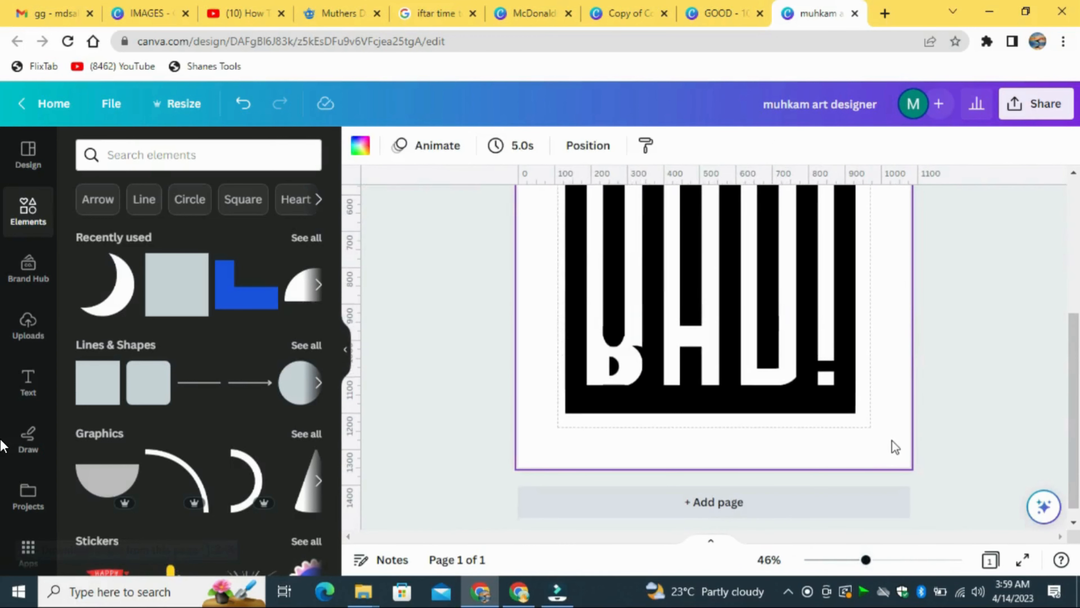
scroll(1055, 504, up, 3)
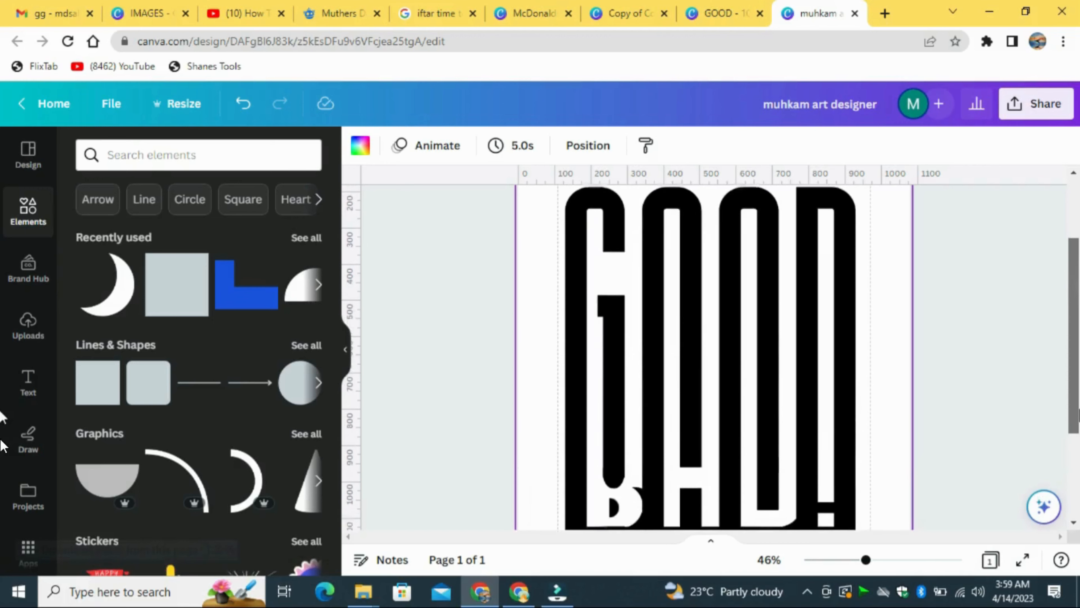
Step: Download the design as a PNG at size 1 (1,080 × 1,350 px)
click(1066, 104)
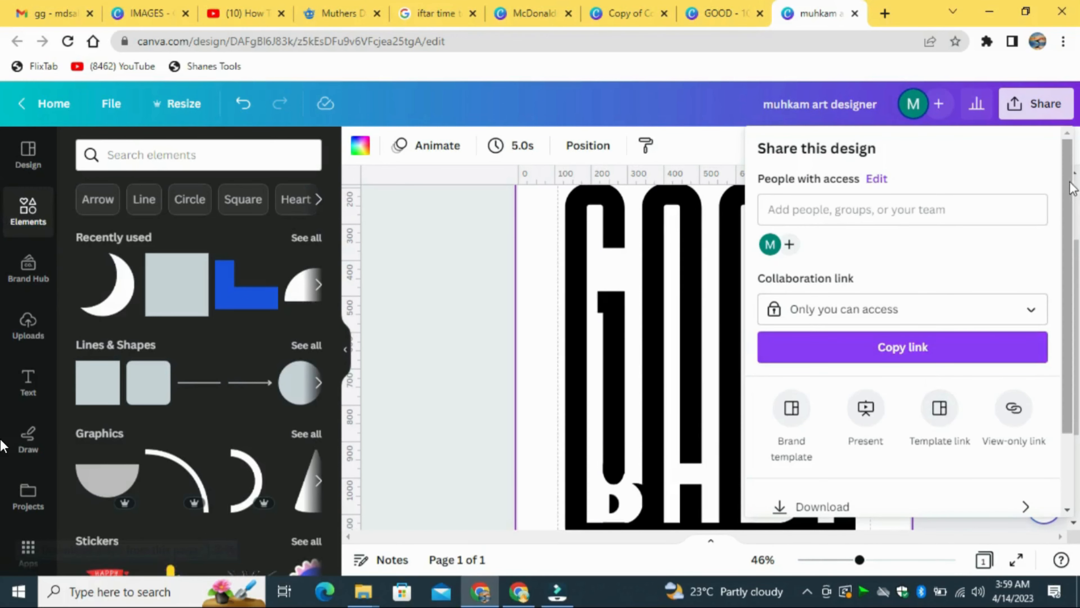
scroll(1060, 336, down, 3)
click(887, 420)
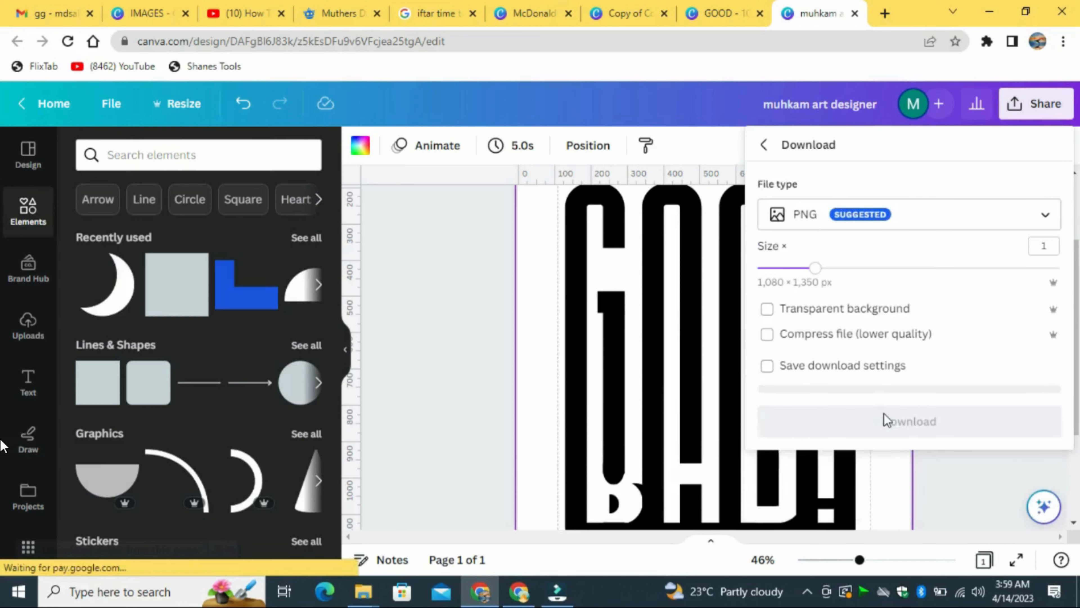
click(923, 421)
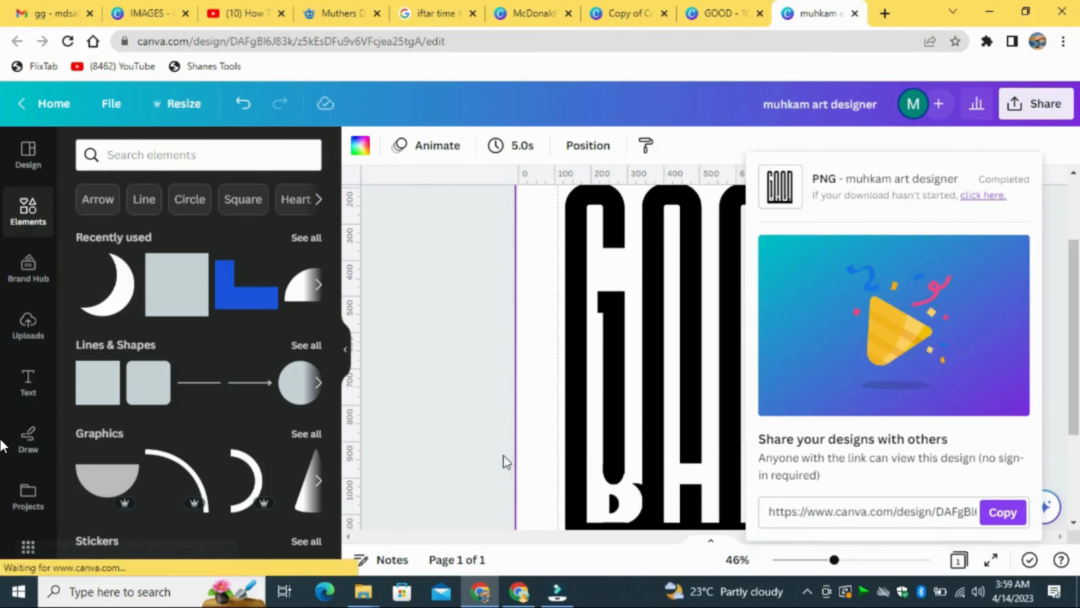
click(412, 356)
Step: Add a second page and import the downloaded PNG onto it
scroll(473, 335, down, 5)
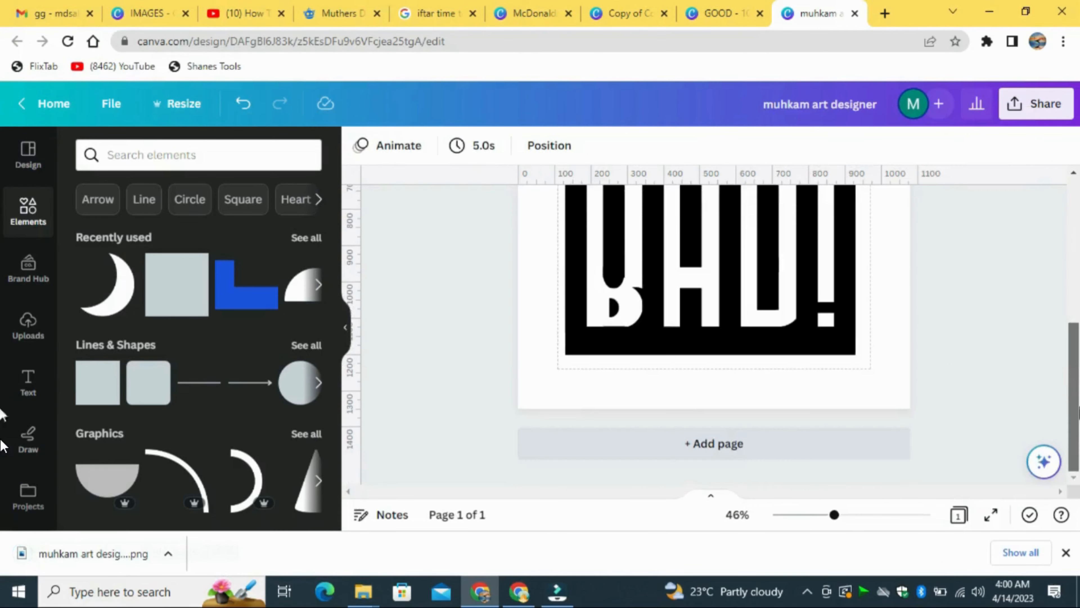
click(786, 457)
drag(229, 553, 842, 420)
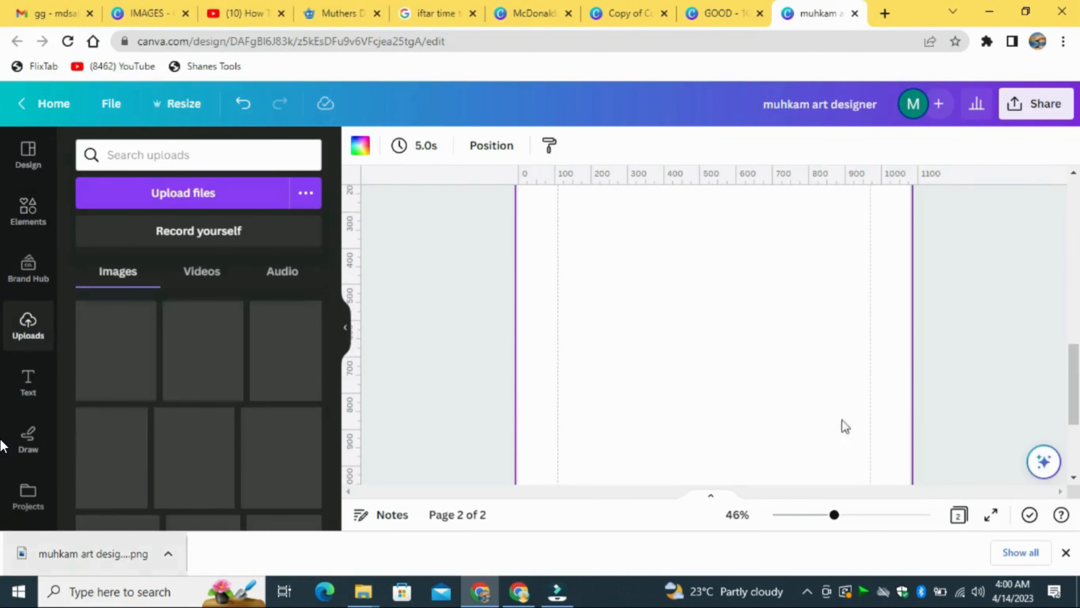
click(1065, 553)
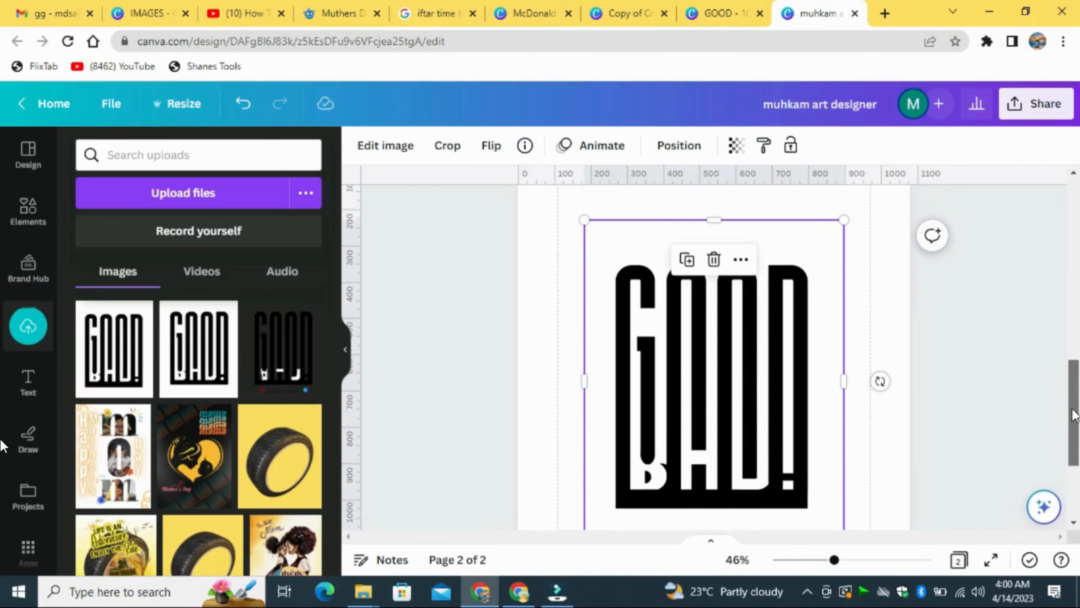
Step: Remove the white background from the imported image with BG Remover
click(384, 145)
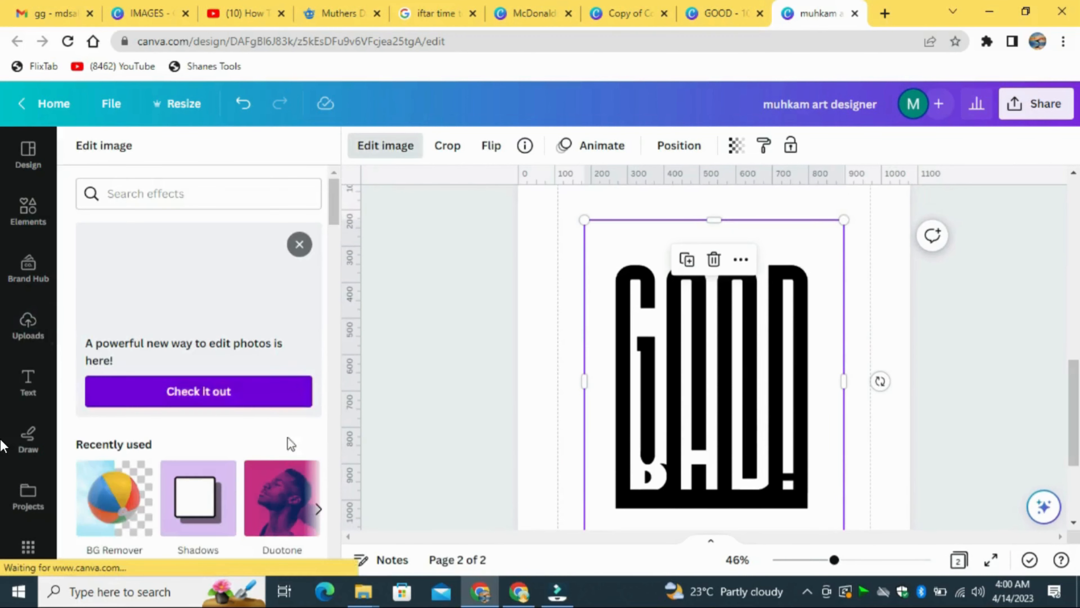
click(109, 513)
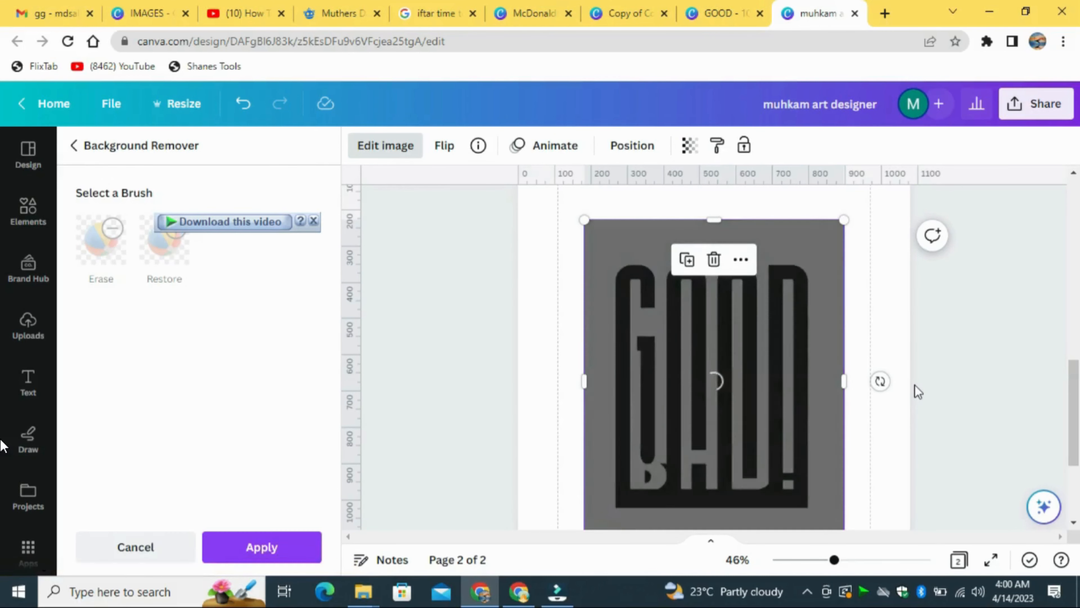
click(261, 545)
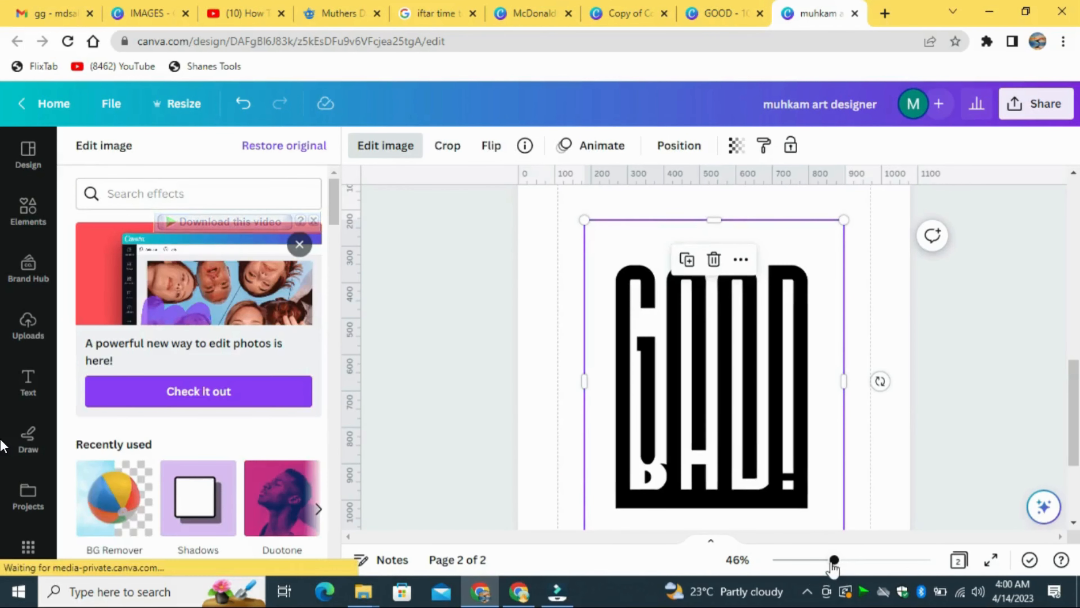
Step: Enlarge the lettering image on page 2 and crop its empty margins to about 864 × 1,010
drag(833, 560, 814, 560)
drag(724, 443, 693, 400)
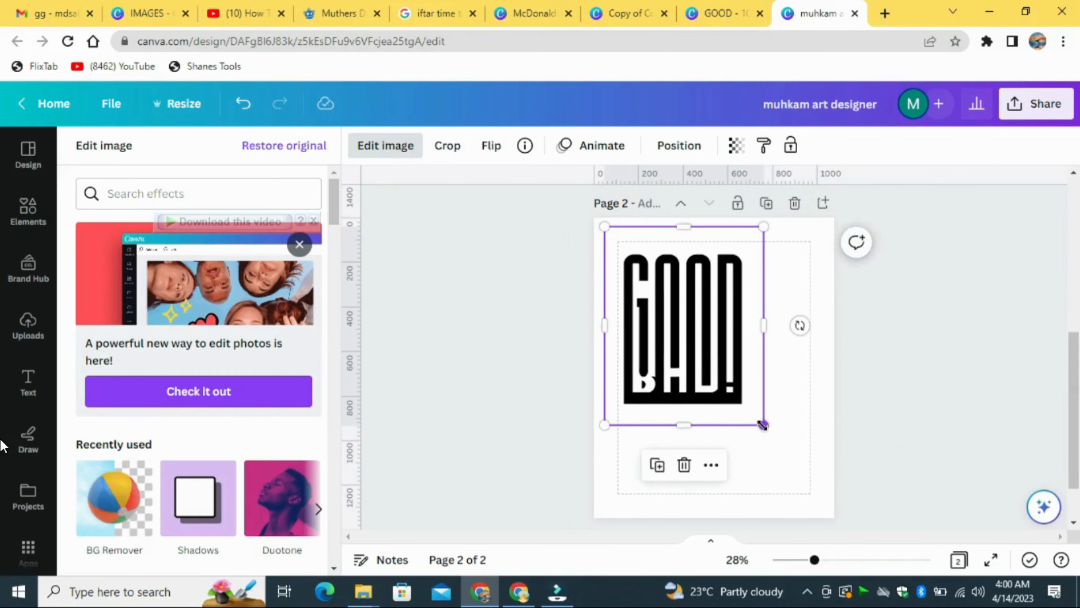
drag(763, 425, 813, 509)
drag(604, 367, 616, 367)
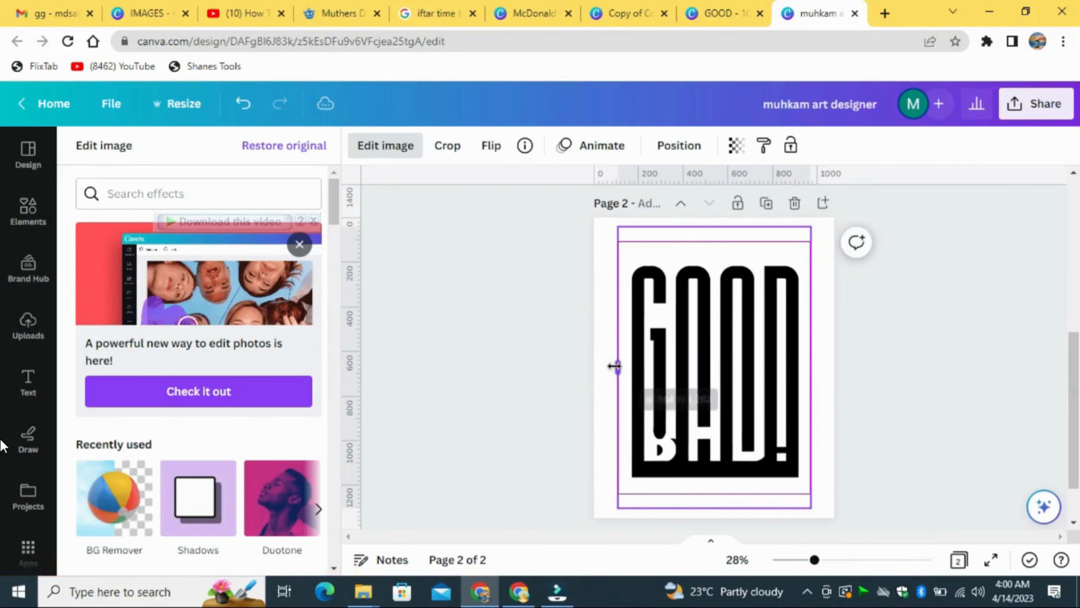
drag(711, 227, 714, 258)
drag(716, 505, 714, 483)
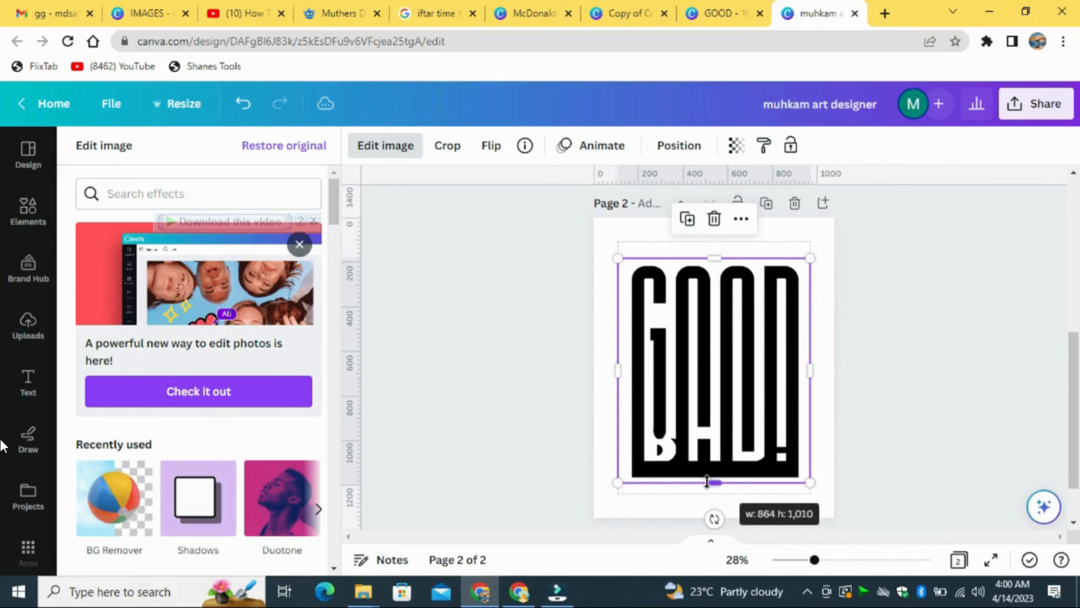
Step: Scale the cropped lettering up to about 938 × 1,096 and centre it horizontally in the upper part of page 2
drag(617, 483, 607, 494)
drag(812, 255, 819, 251)
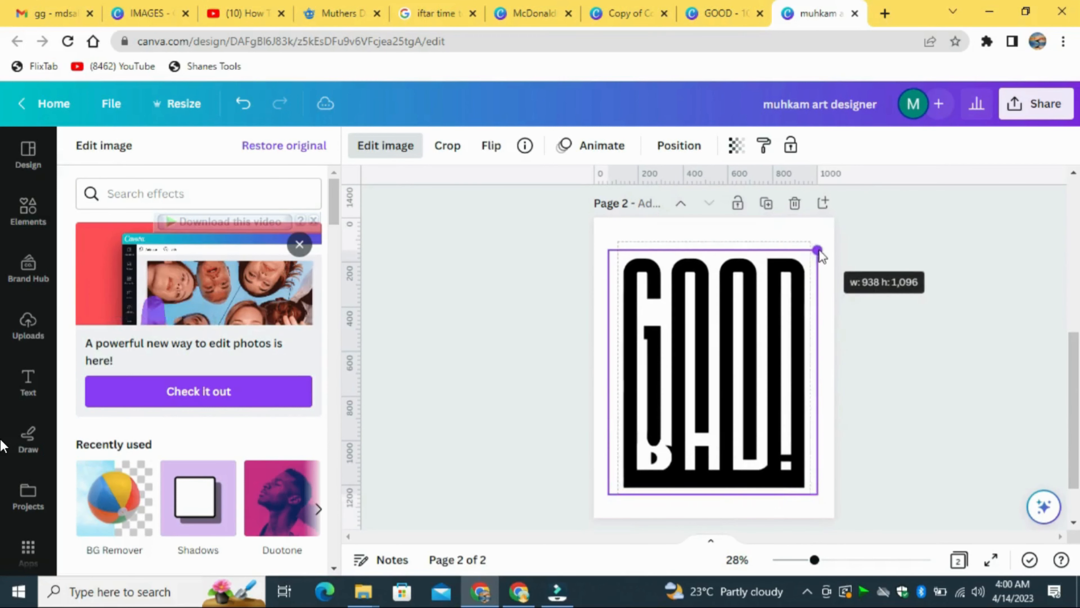
drag(731, 393, 727, 372)
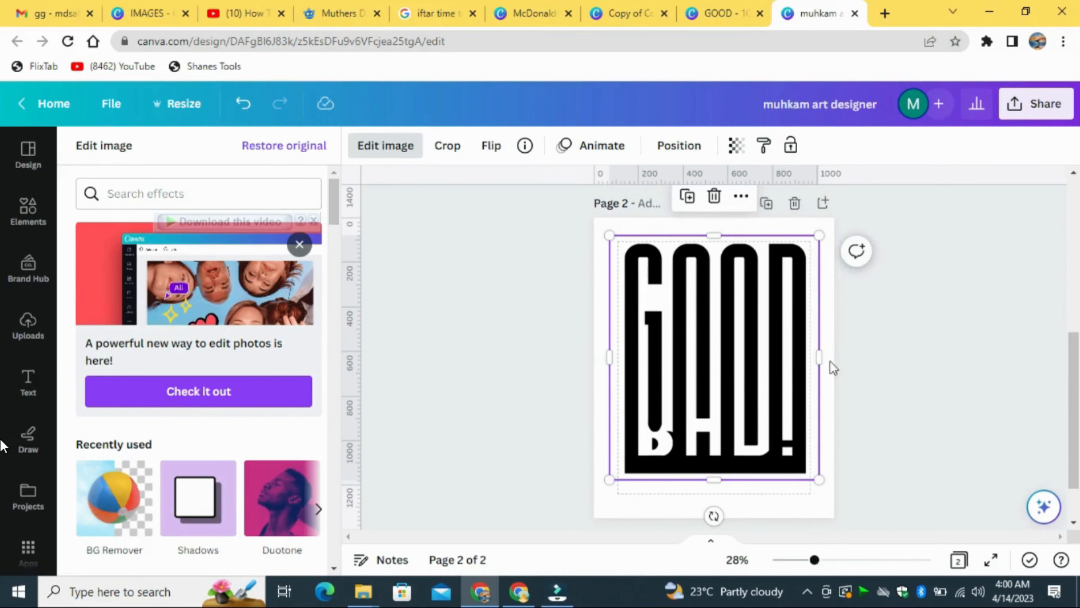
click(924, 319)
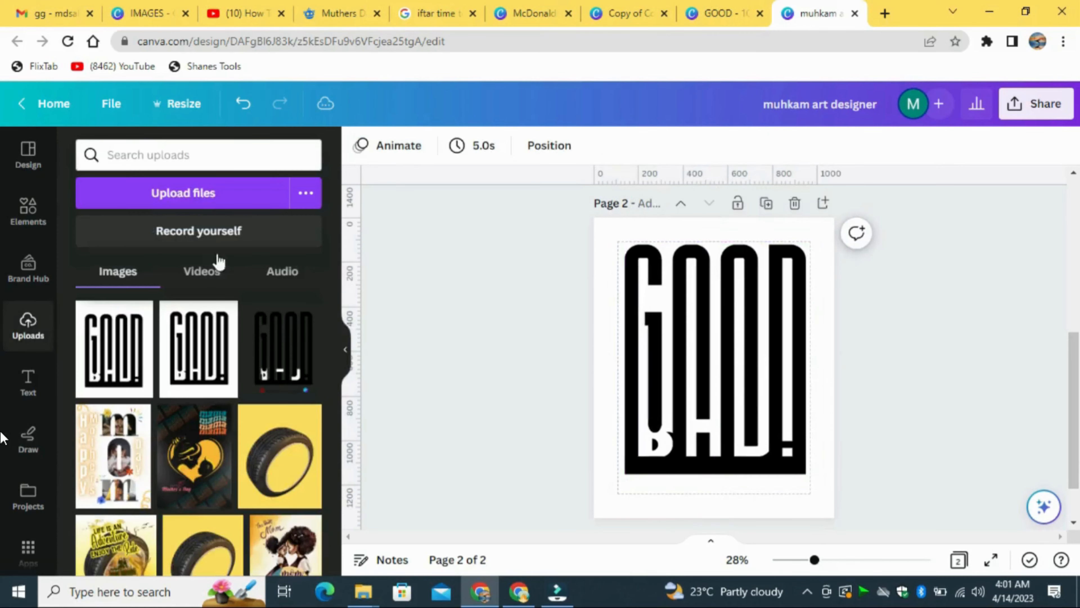
Step: Add the dark blue gradient image from the recently used elements to page 2
click(28, 211)
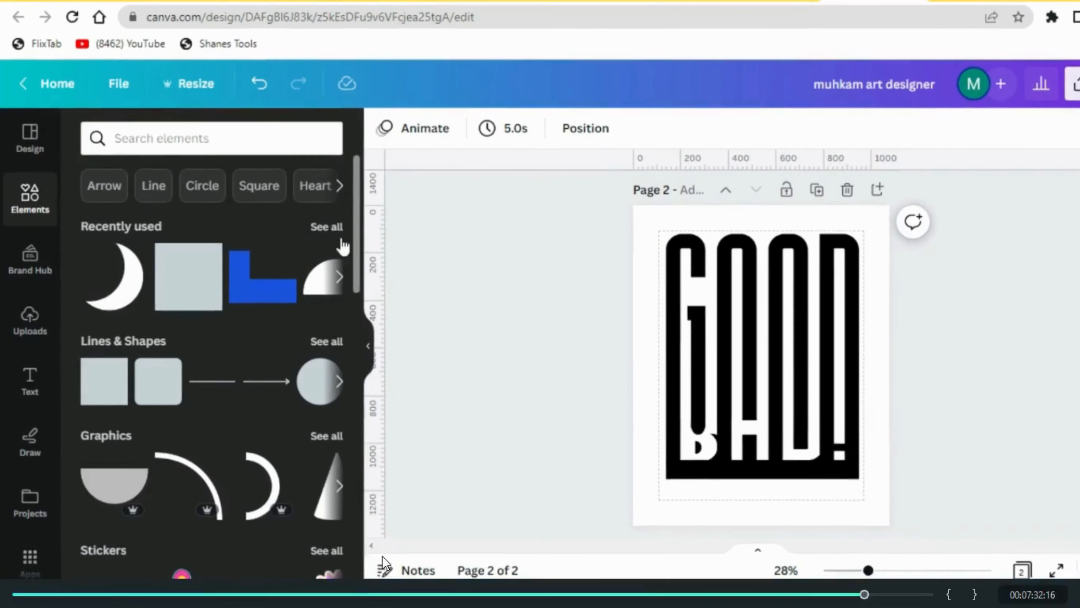
click(341, 239)
click(329, 258)
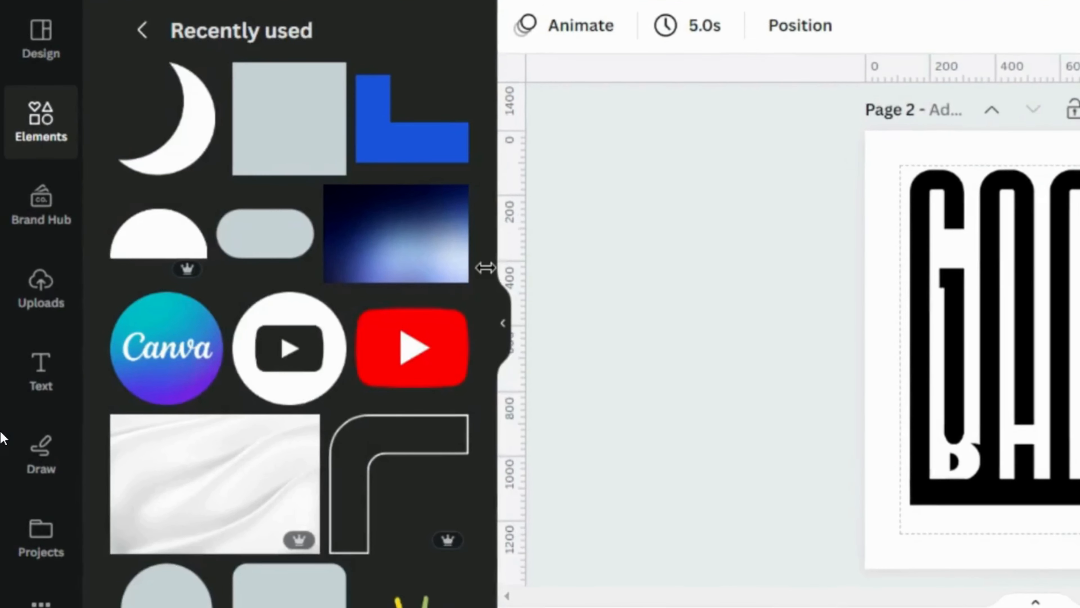
click(320, 279)
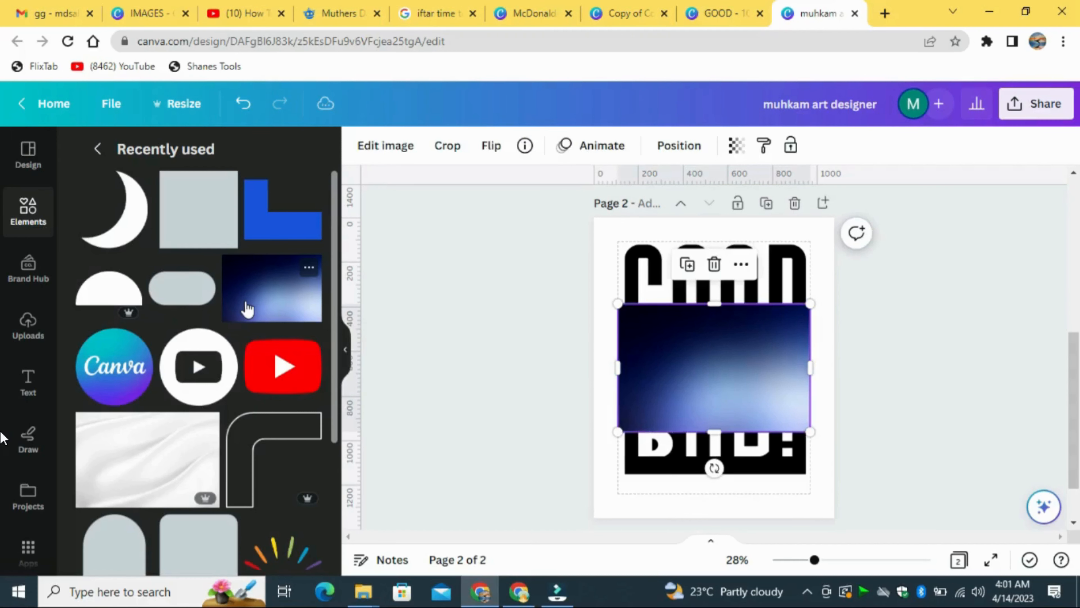
Step: Set the blue gradient image as page 2's background and preview the page full screen
right_click(745, 346)
click(811, 524)
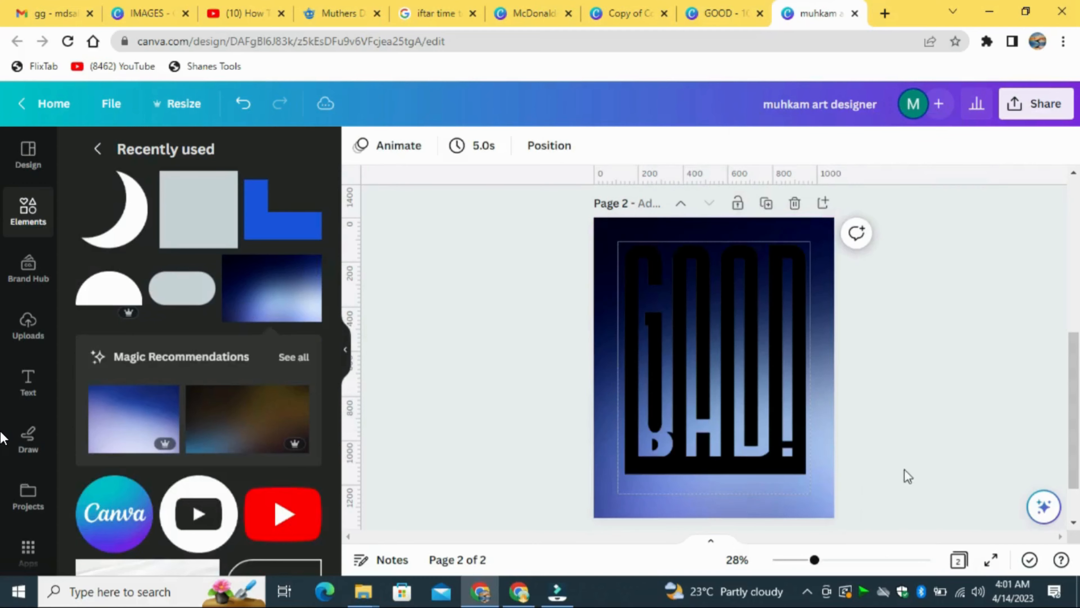
click(991, 559)
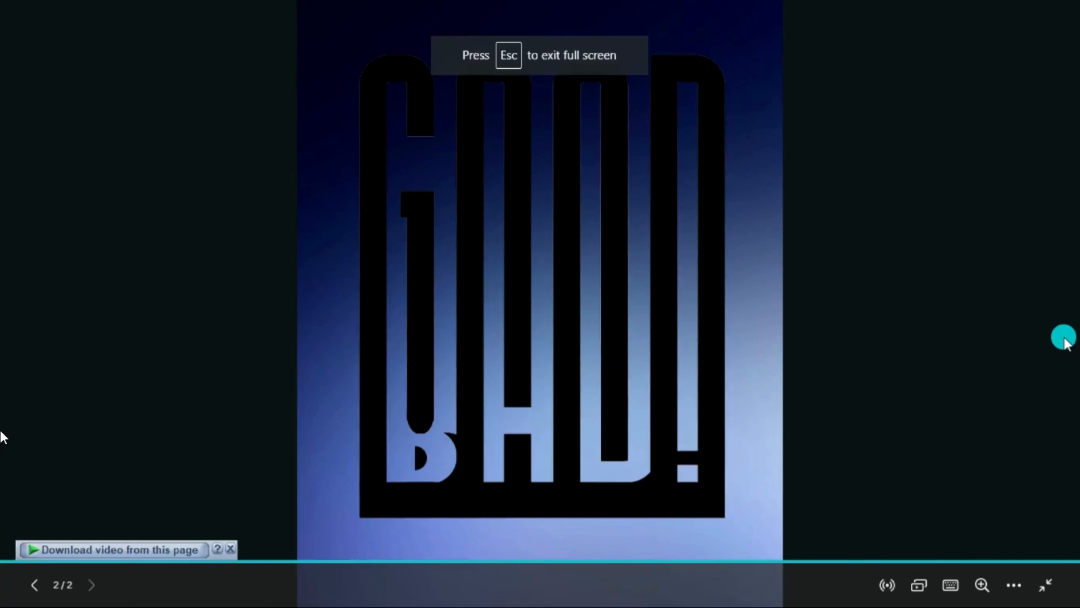